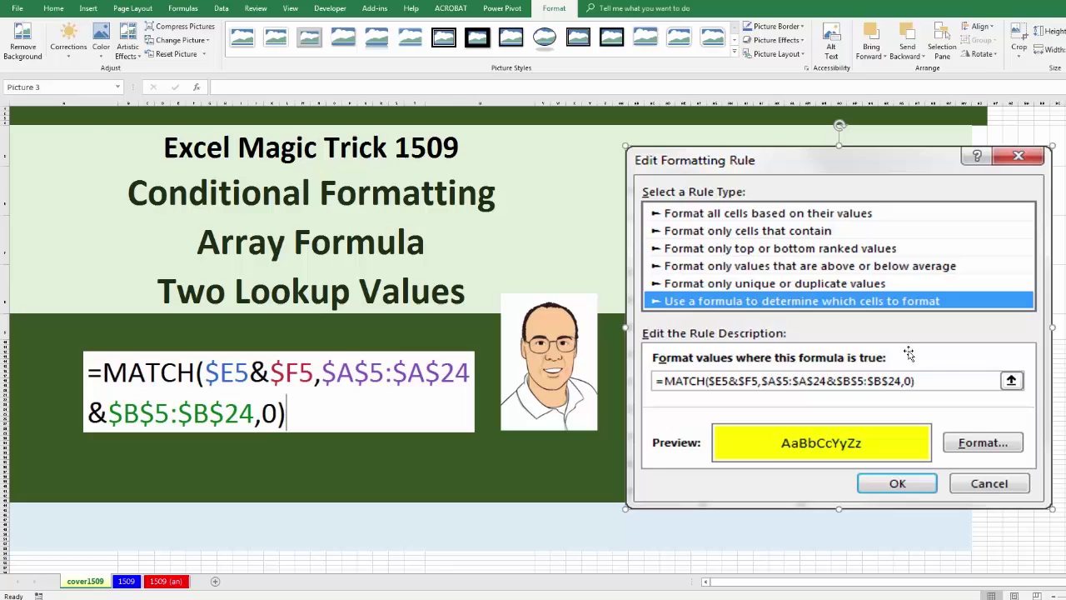
Switch from the cover sheet to the 1509 sheet with the sales and price tables
{"action": "left_click", "coordinate": [127, 581]}
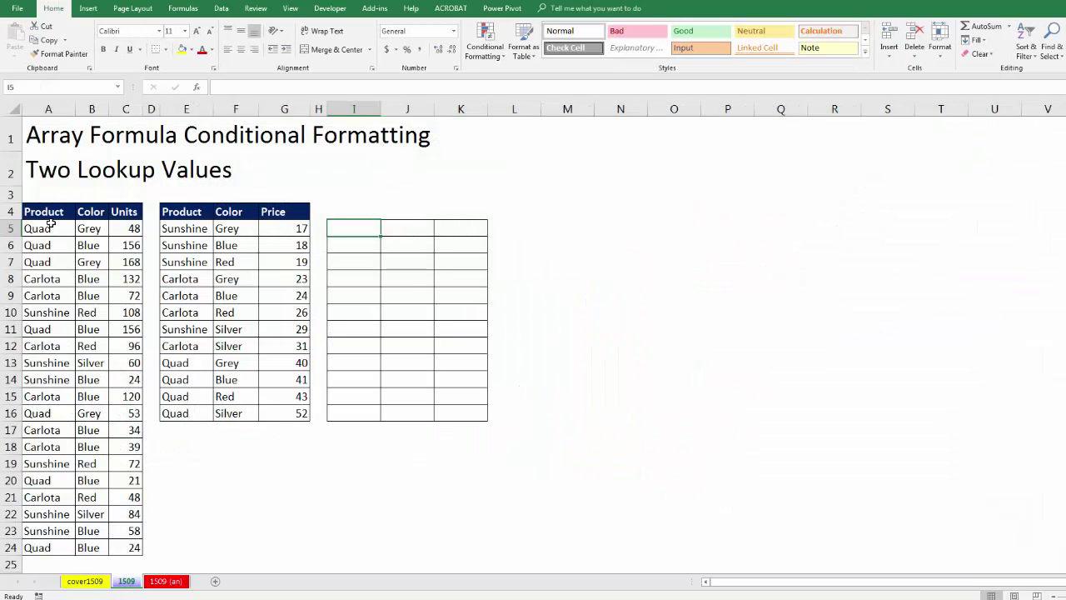
{"action": "left_click_drag", "start_coordinate": [41, 213], "coordinate": [125, 546]}
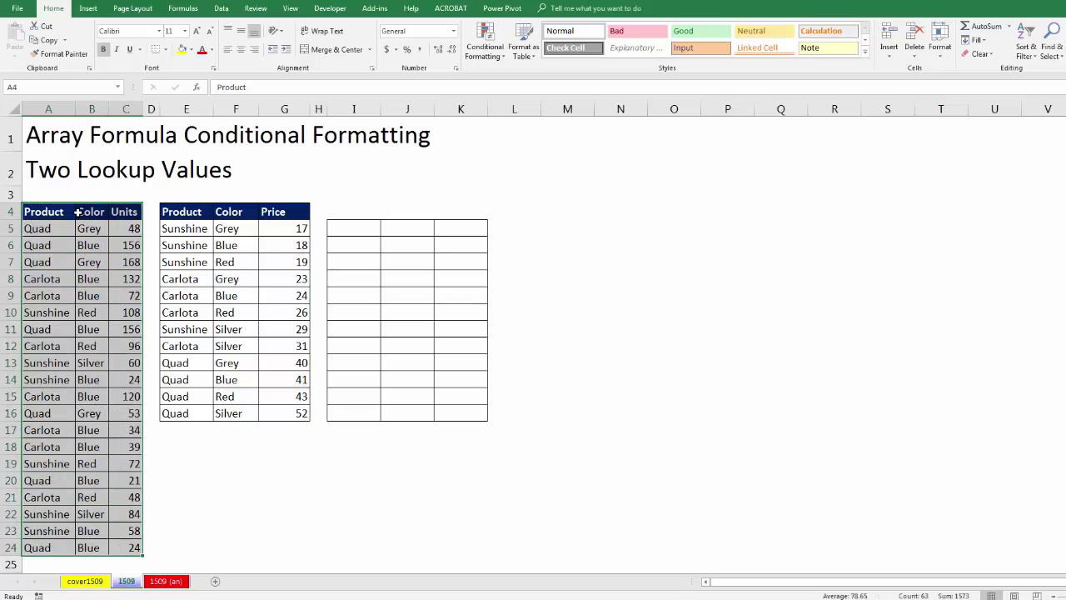
{"action": "left_click_drag", "start_coordinate": [186, 213], "coordinate": [282, 416]}
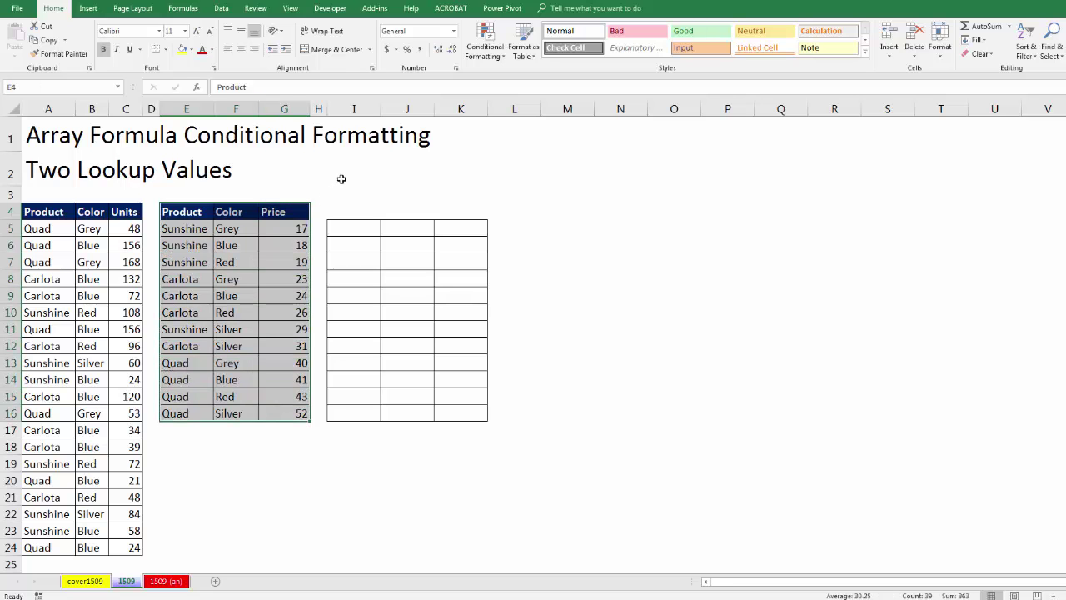
{"action": "left_click_drag", "start_coordinate": [175, 243], "coordinate": [280, 244]}
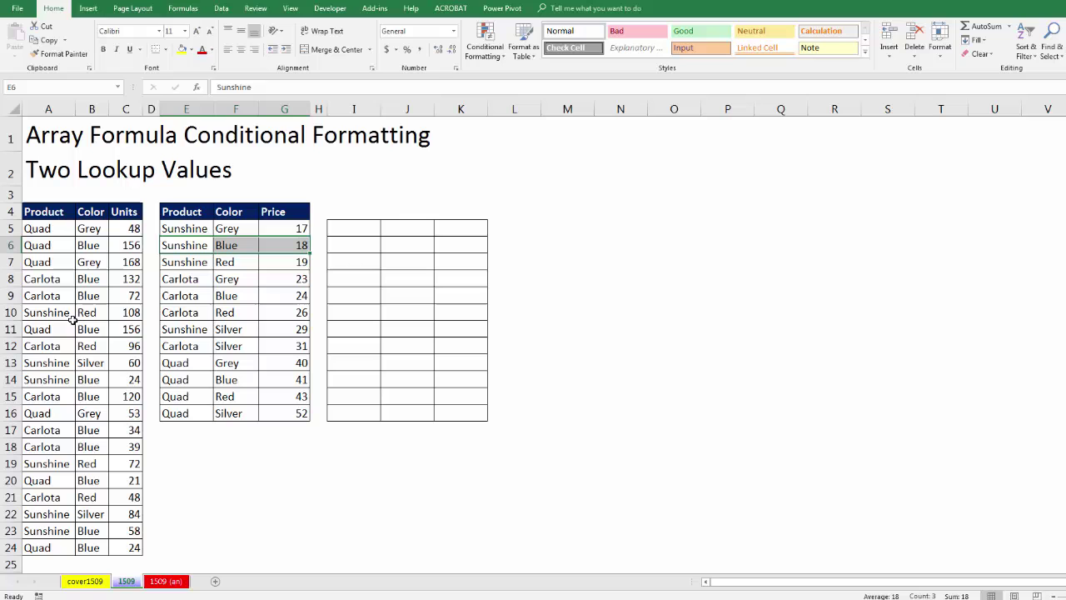
{"action": "left_click_drag", "start_coordinate": [26, 312], "coordinate": [125, 312]}
{"action": "left_click_drag", "start_coordinate": [38, 362], "coordinate": [124, 379], "text": "ctrl"}
{"action": "left_click_drag", "start_coordinate": [38, 463], "coordinate": [125, 463], "text": "ctrl"}
{"action": "left_click_drag", "start_coordinate": [37, 513], "coordinate": [125, 531], "text": "ctrl"}
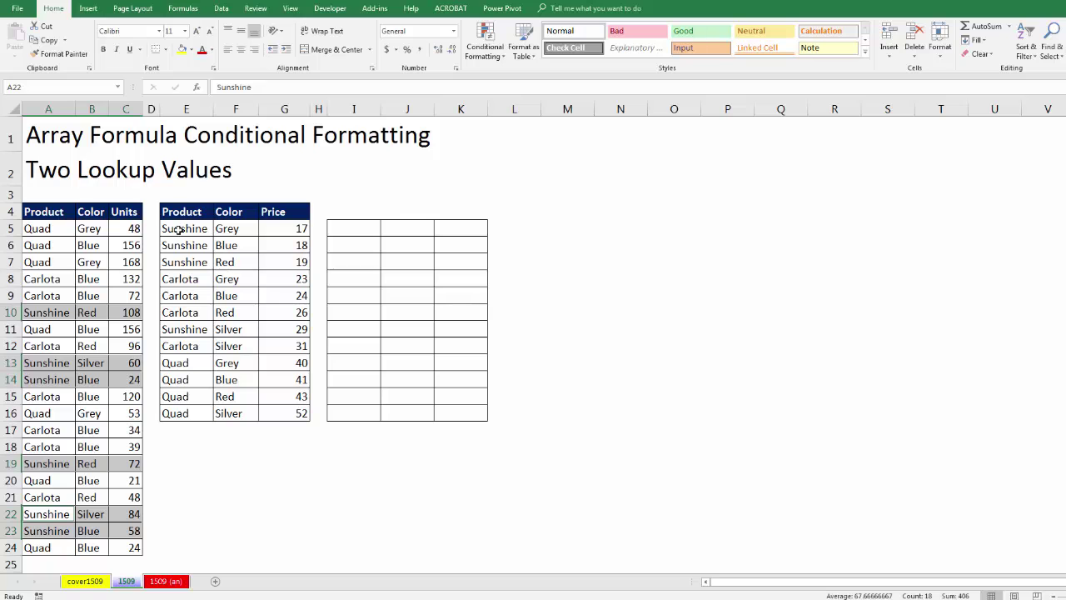
{"action": "left_click_drag", "start_coordinate": [176, 230], "coordinate": [298, 419]}
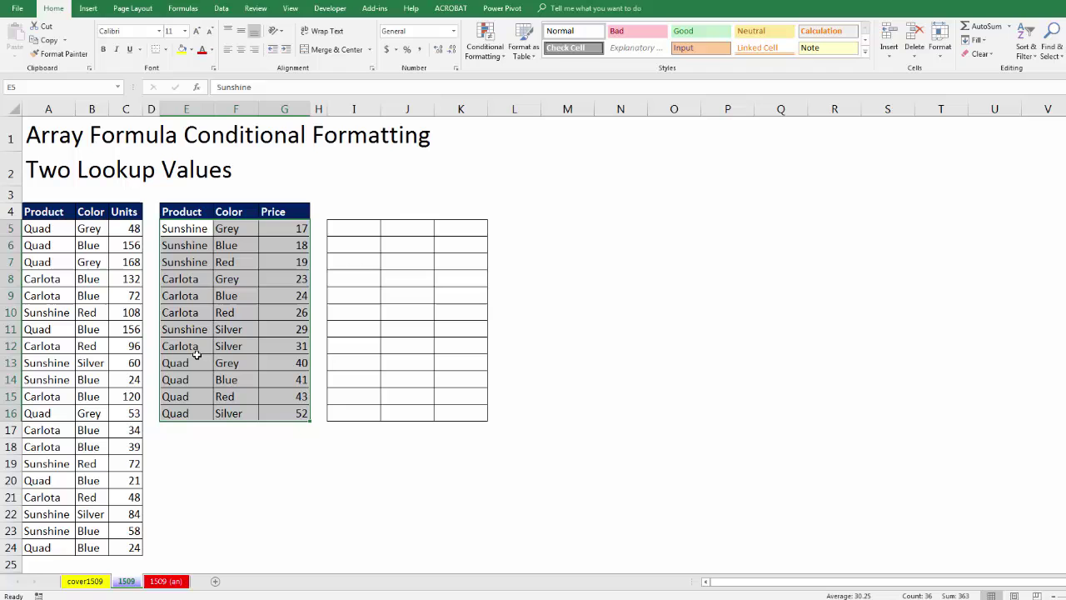
Preview the Conditional Formatting menu, then select price rows E5:G16 starting at Sunshine Grey
{"action": "left_click", "coordinate": [502, 55]}
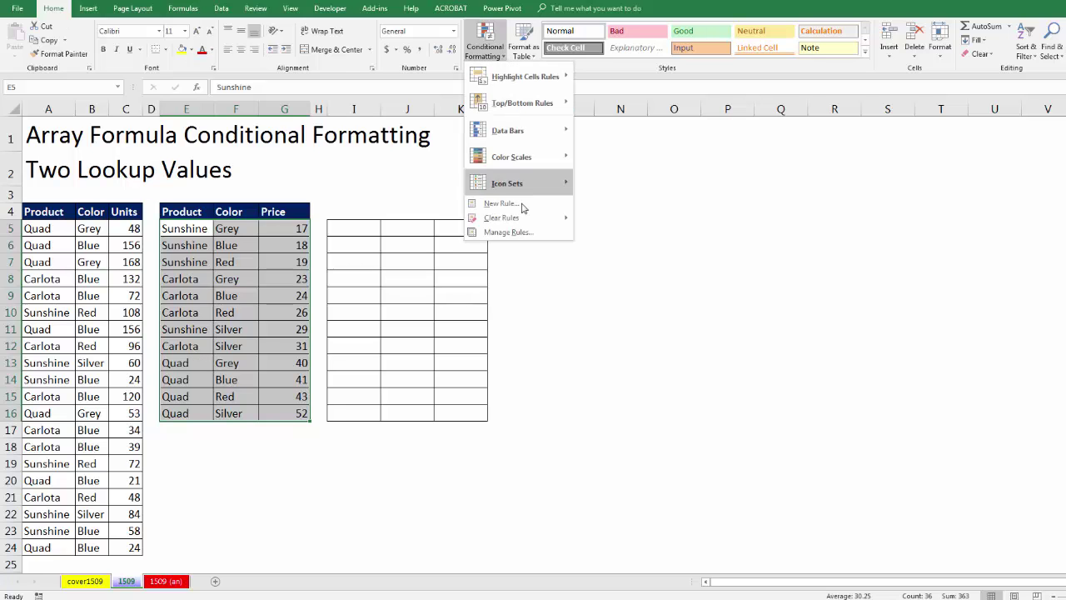
{"action": "mouse_move", "coordinate": [521, 185]}
{"action": "left_click", "coordinate": [211, 245]}
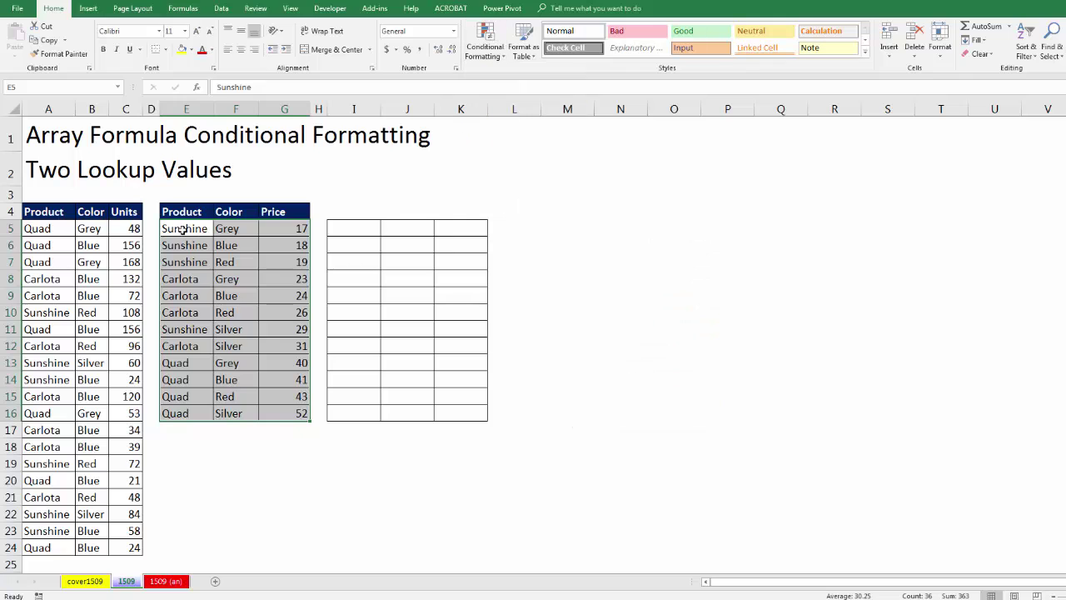
{"action": "left_click", "coordinate": [183, 230]}
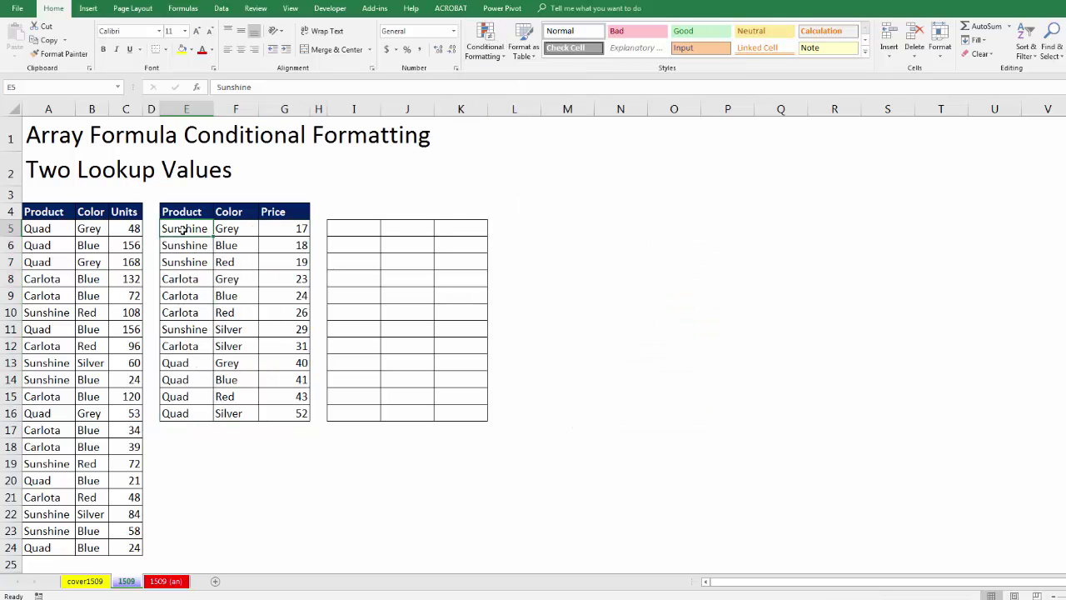
{"action": "left_click", "coordinate": [227, 231]}
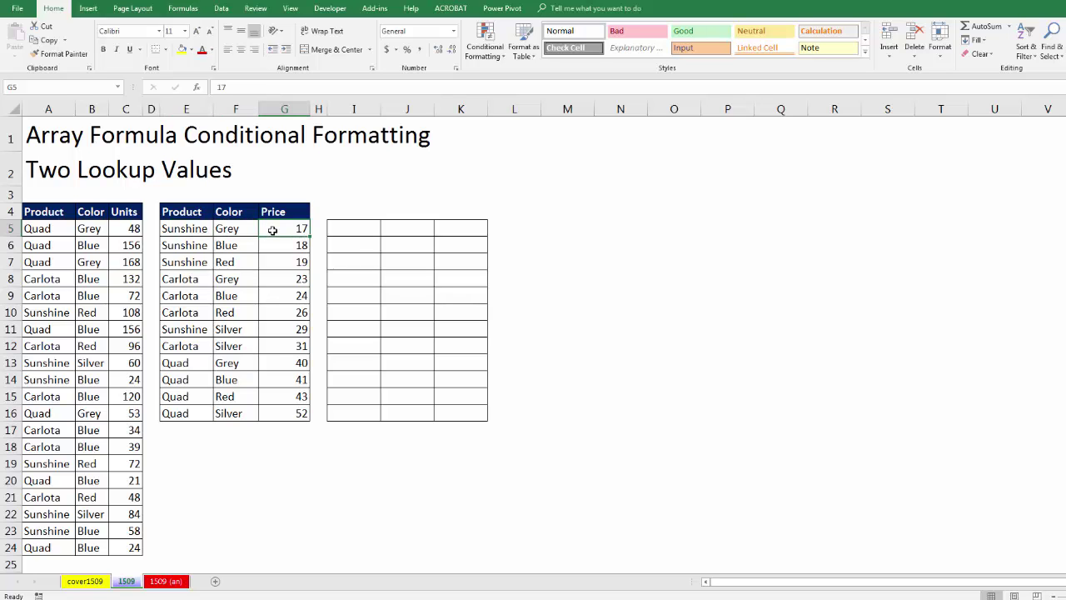
{"action": "left_click_drag", "start_coordinate": [188, 229], "coordinate": [280, 227]}
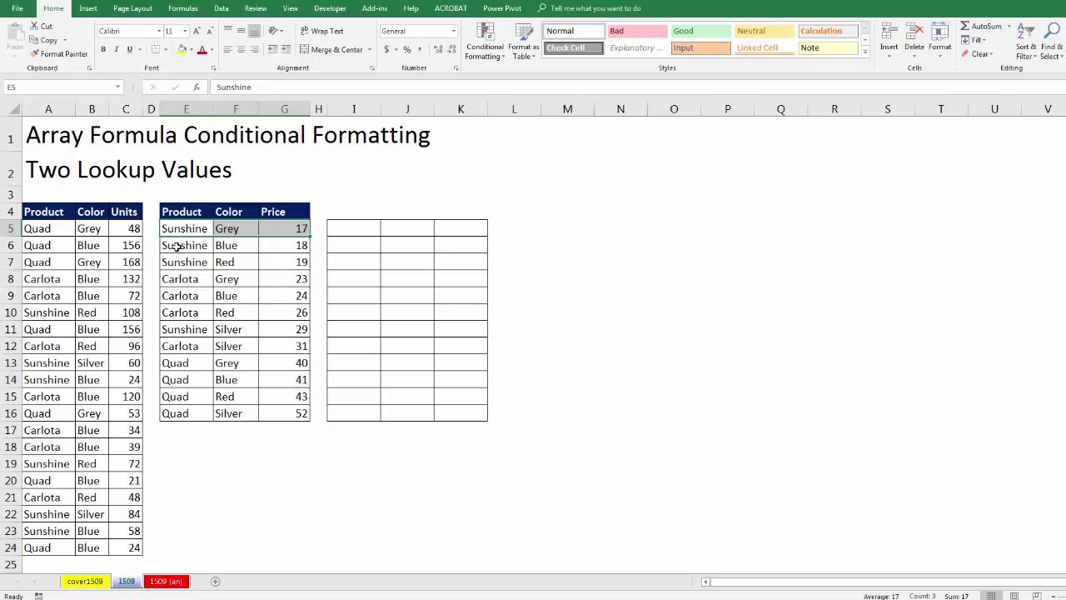
{"action": "left_click", "coordinate": [263, 247]}
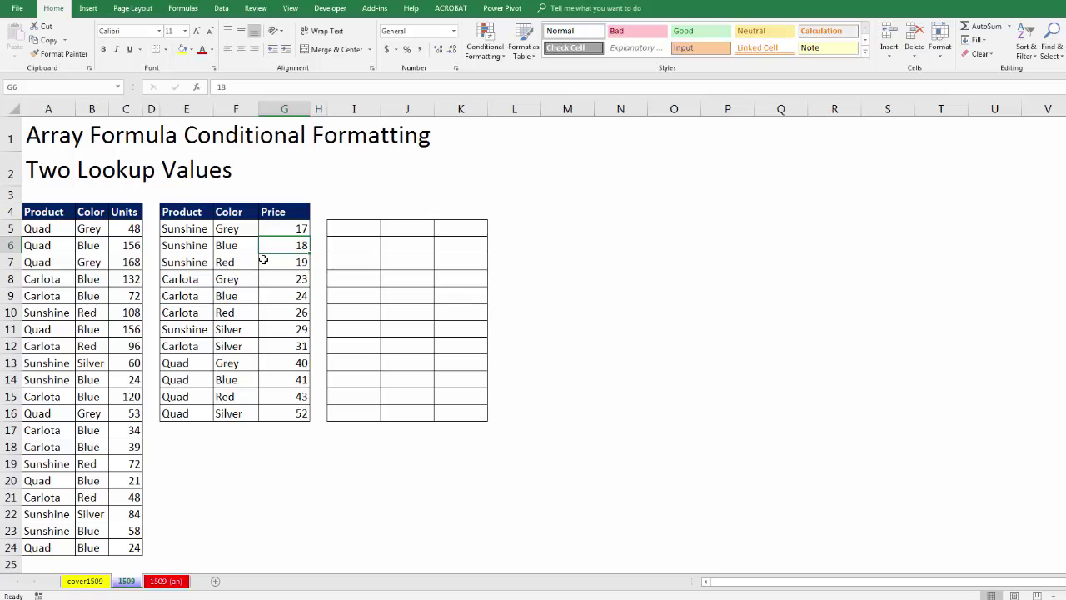
{"action": "left_click_drag", "start_coordinate": [184, 228], "coordinate": [288, 408]}
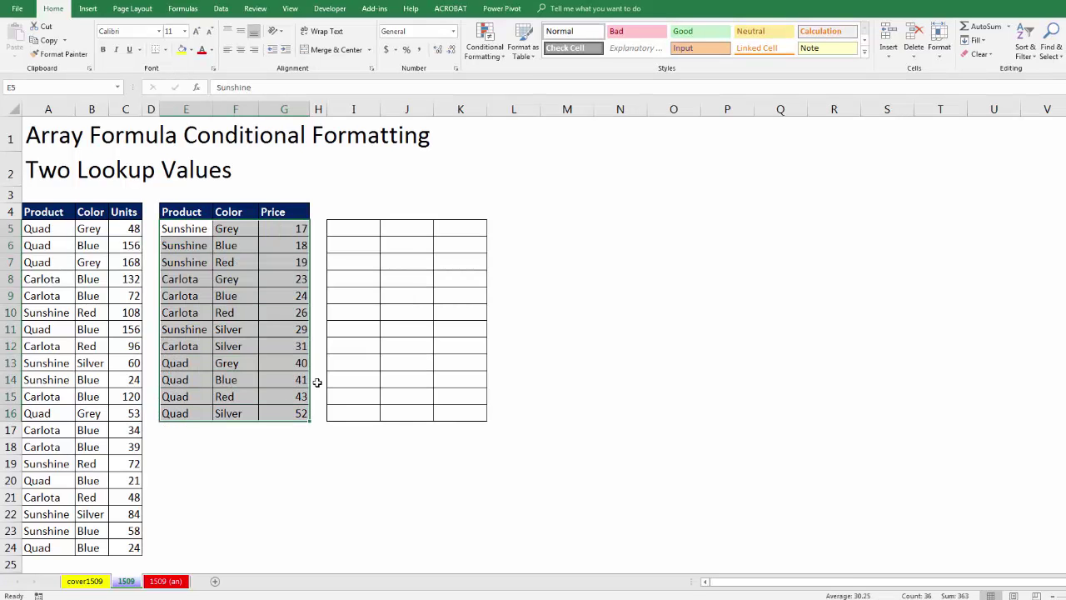
Compare the sales Product and Color columns with row 5, then reselect E5:G16
{"action": "left_click", "coordinate": [484, 46]}
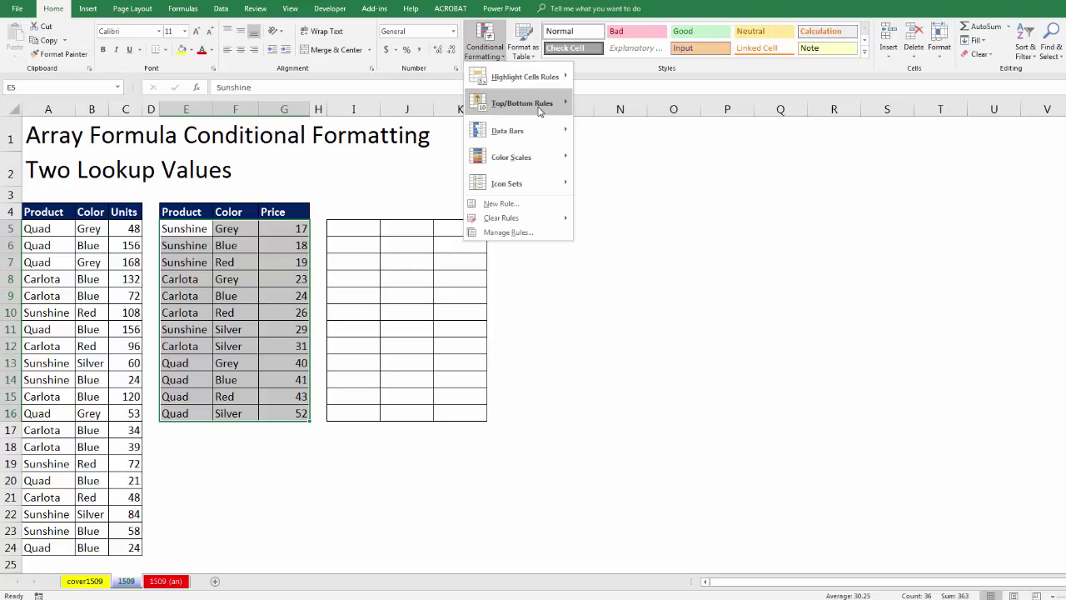
{"action": "mouse_move", "coordinate": [548, 182]}
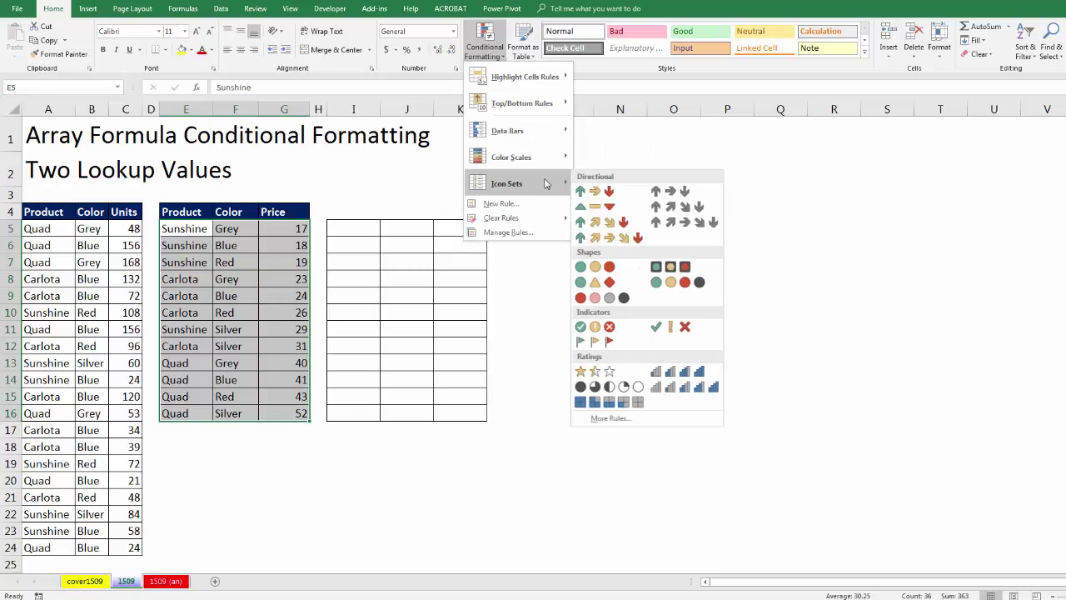
{"action": "left_click", "coordinate": [178, 231]}
{"action": "left_click", "coordinate": [182, 232]}
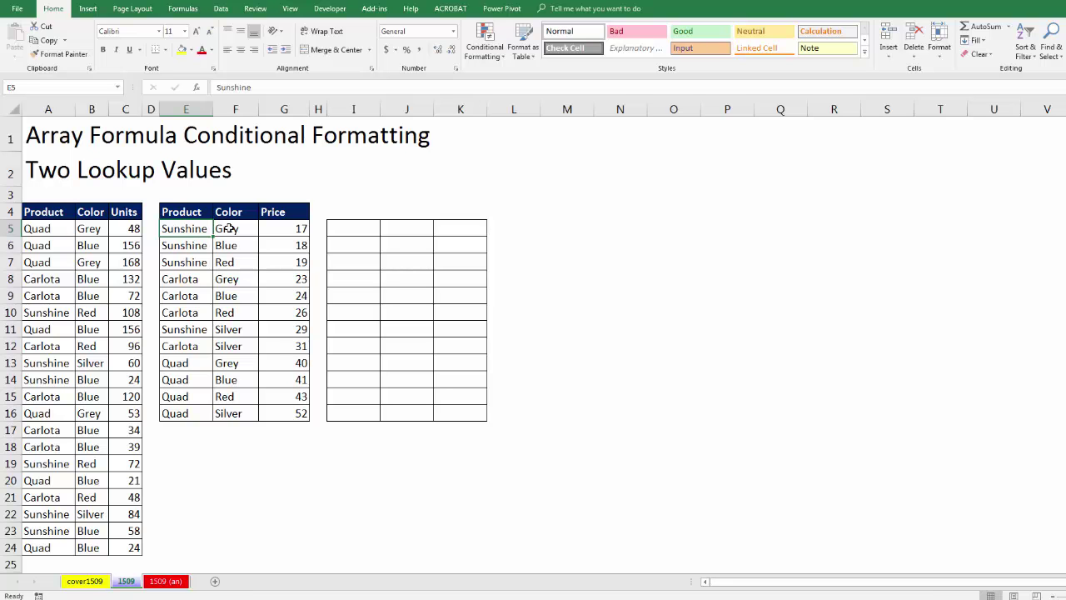
{"action": "left_click", "coordinate": [229, 228]}
{"action": "left_click_drag", "start_coordinate": [59, 227], "coordinate": [50, 547]}
{"action": "left_click_drag", "start_coordinate": [97, 227], "coordinate": [90, 547]}
{"action": "left_click_drag", "start_coordinate": [178, 227], "coordinate": [238, 235]}
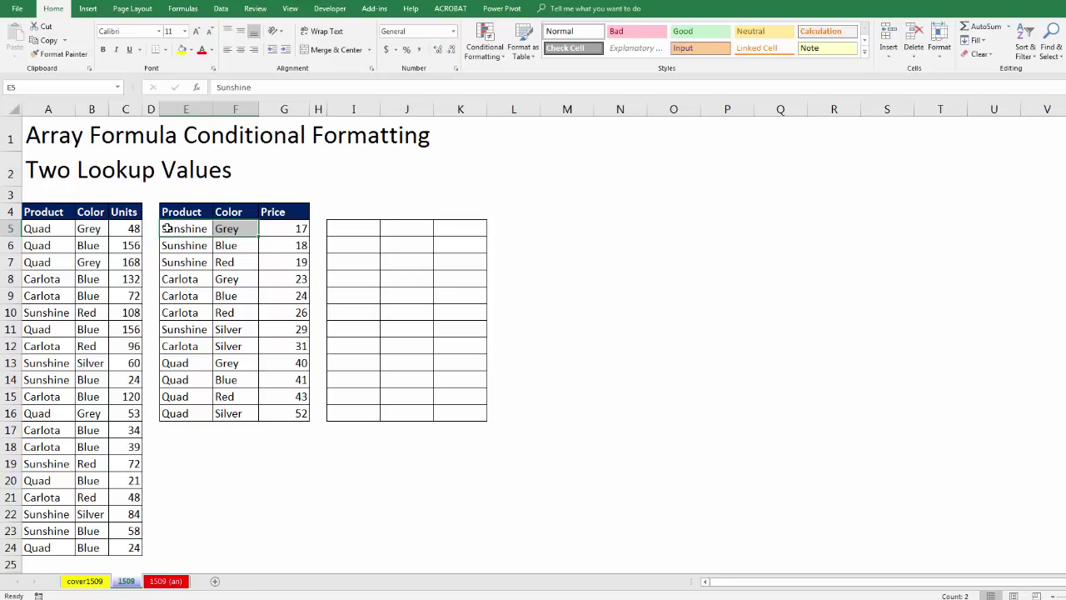
{"action": "left_click_drag", "start_coordinate": [166, 228], "coordinate": [272, 413]}
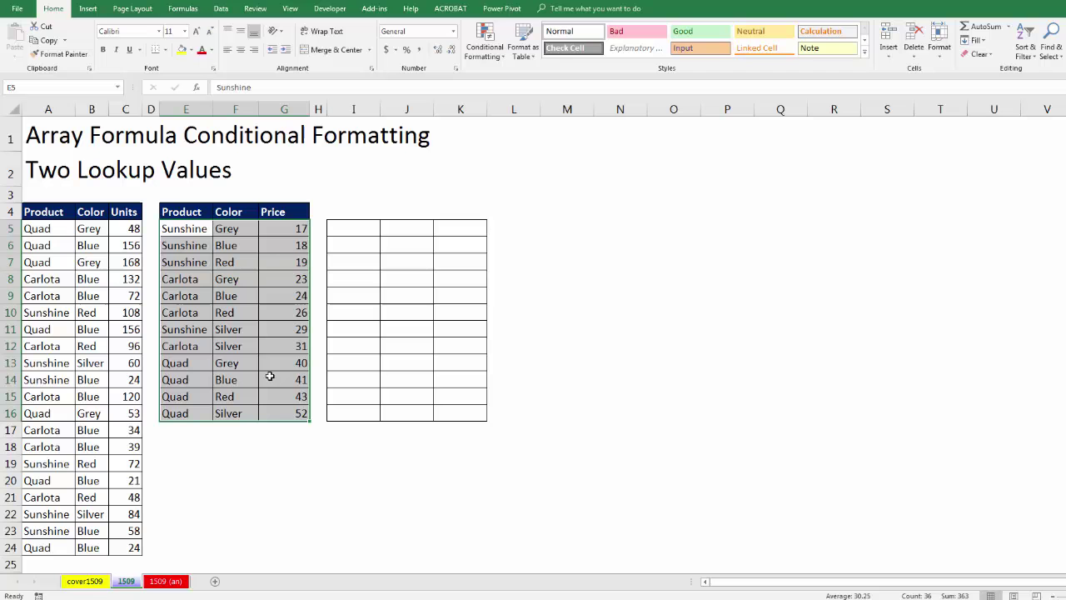
{"action": "left_click", "coordinate": [503, 55]}
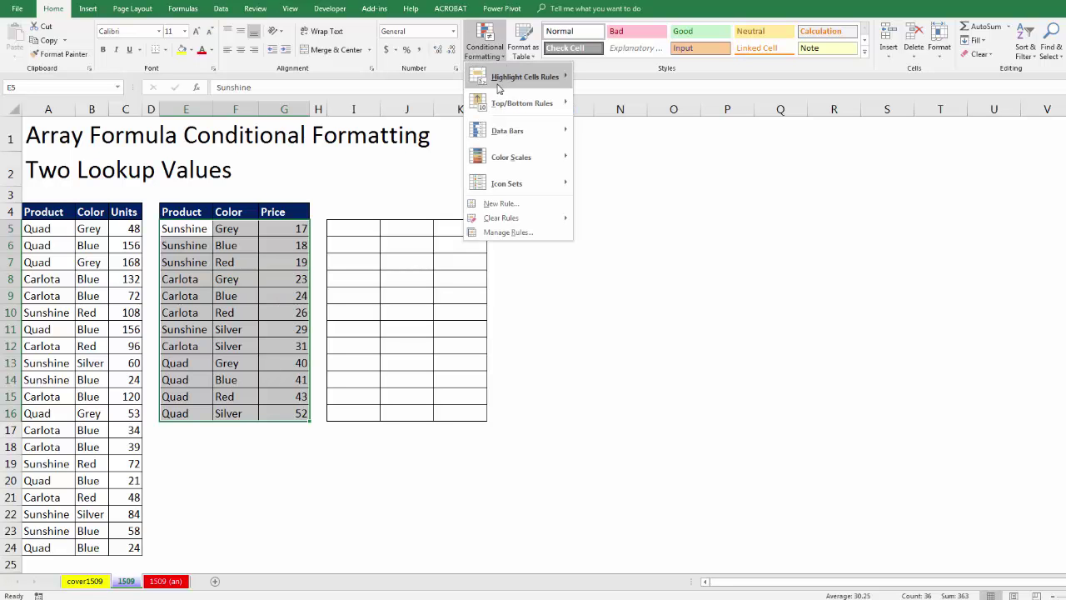
{"action": "left_click", "coordinate": [512, 204]}
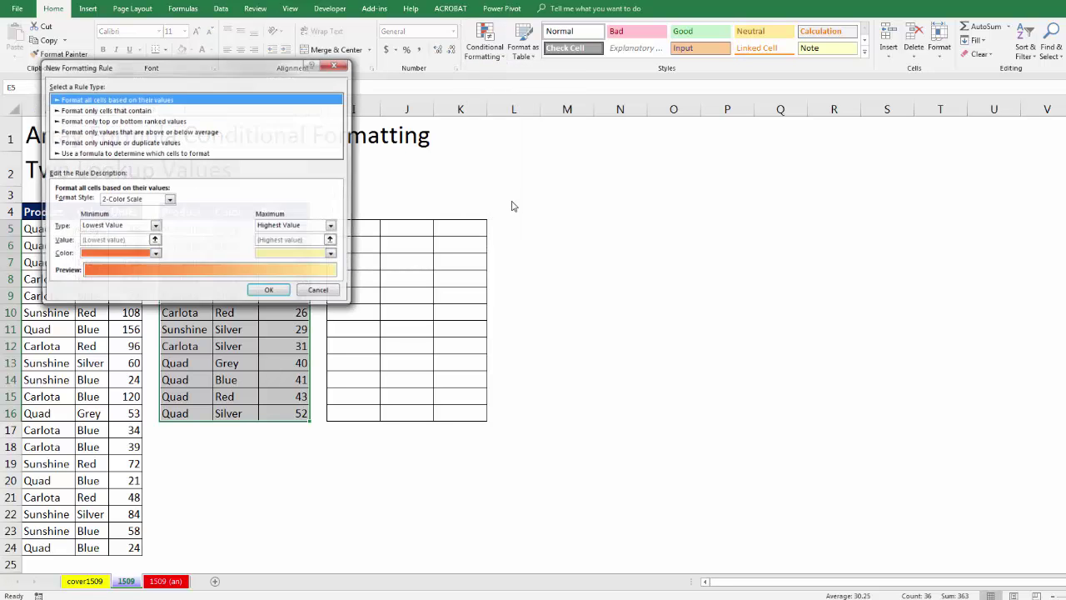
{"action": "left_click_drag", "start_coordinate": [277, 73], "coordinate": [643, 138]}
{"action": "left_click", "coordinate": [413, 221]}
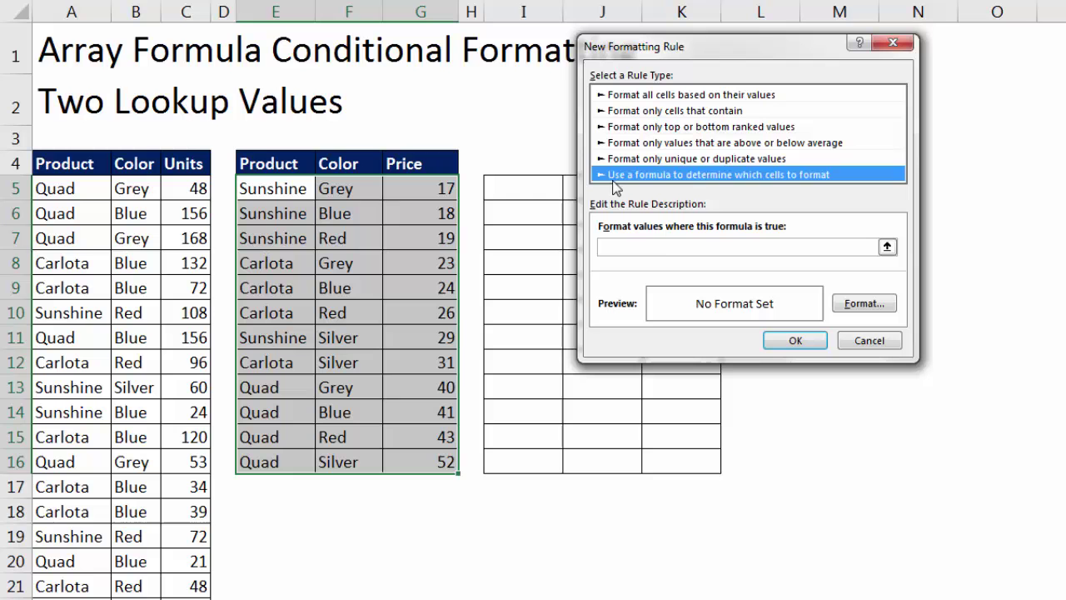
{"action": "left_click", "coordinate": [658, 250]}
{"action": "left_click_drag", "start_coordinate": [664, 47], "coordinate": [572, 47]}
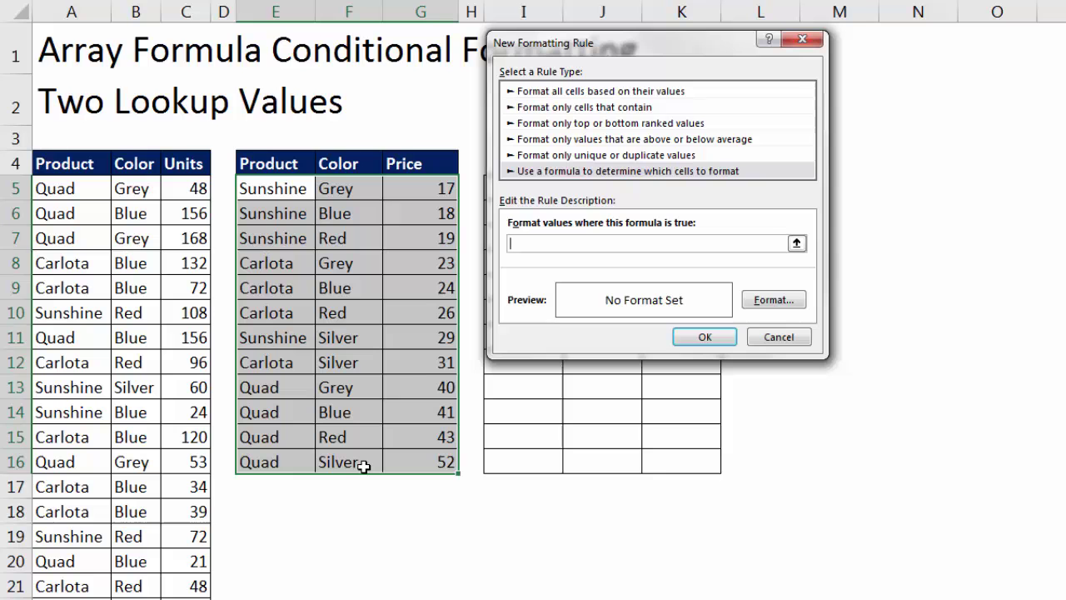
{"action": "left_click", "coordinate": [794, 336]}
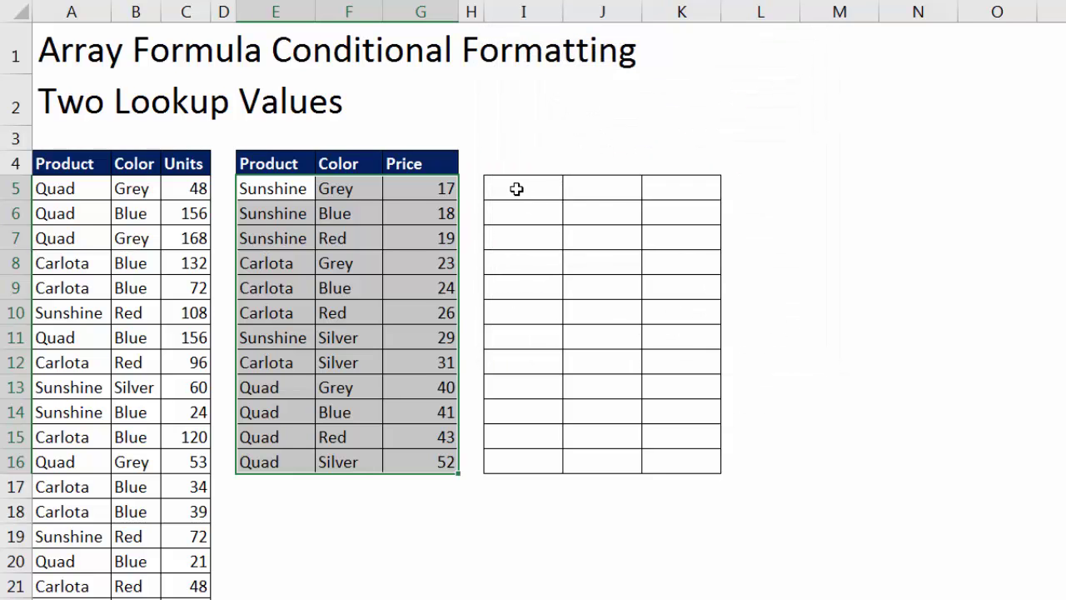
{"action": "left_click_drag", "start_coordinate": [516, 186], "coordinate": [688, 461]}
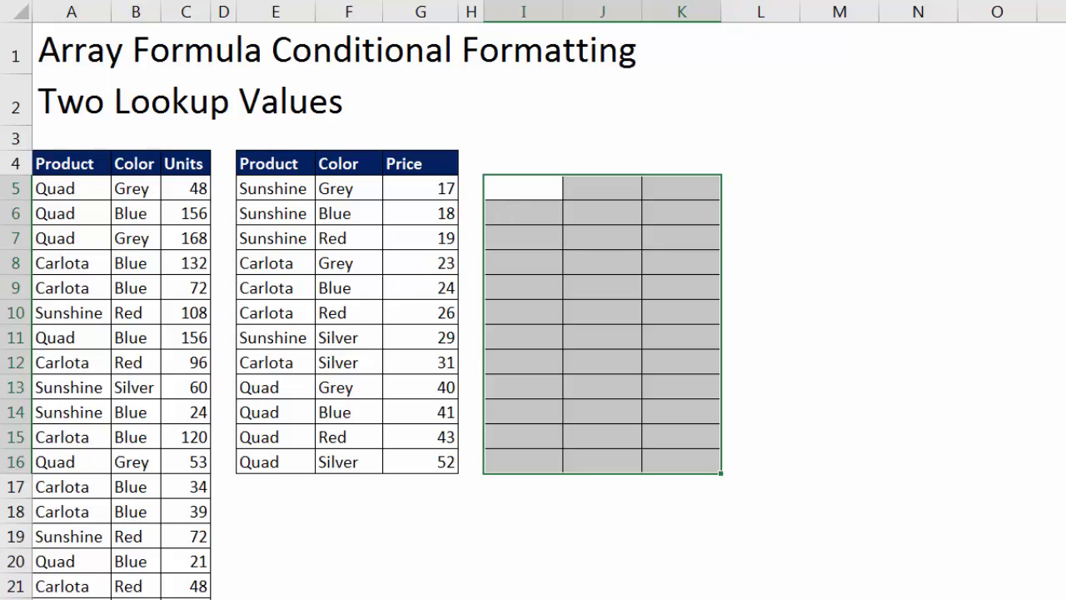
{"action": "left_click", "coordinate": [545, 192]}
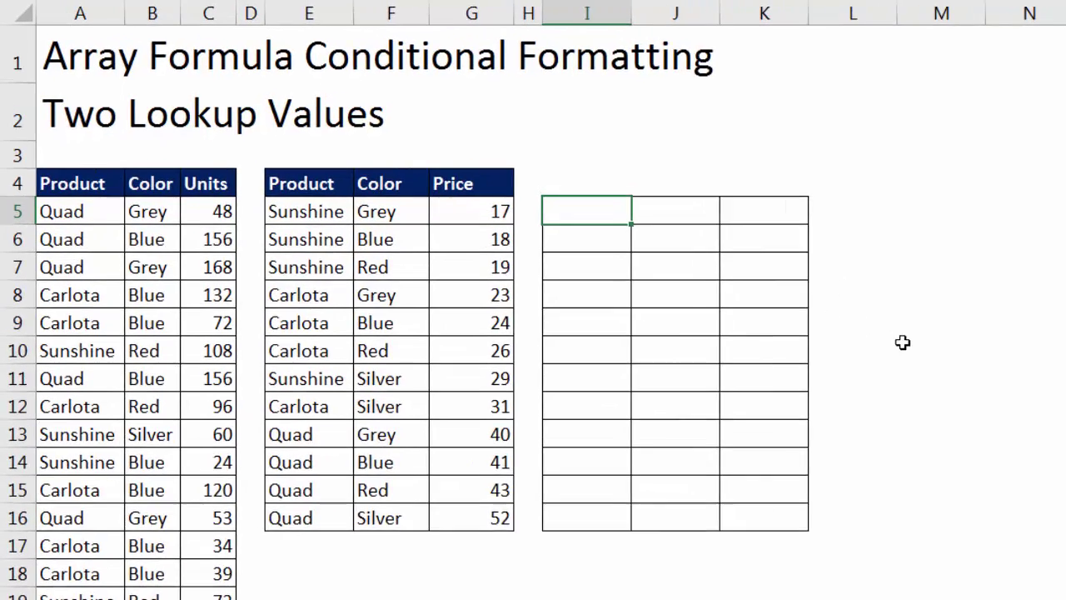
Start =MATCH( in I5 with the column-locked product reference $E5
{"action": "key", "text": "F2"}
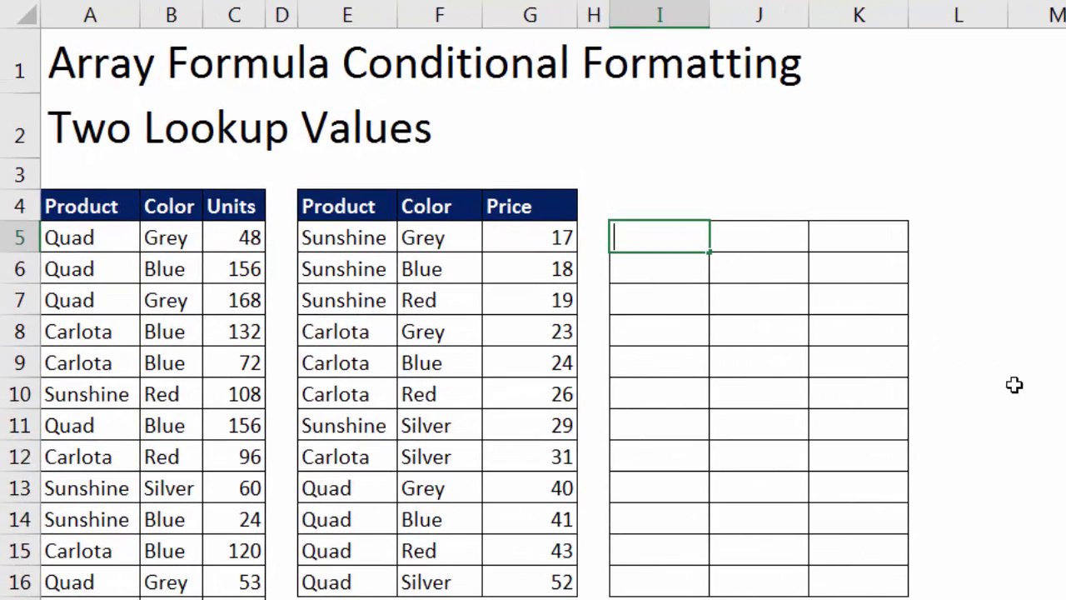
{"action": "type", "text": "=ma"}
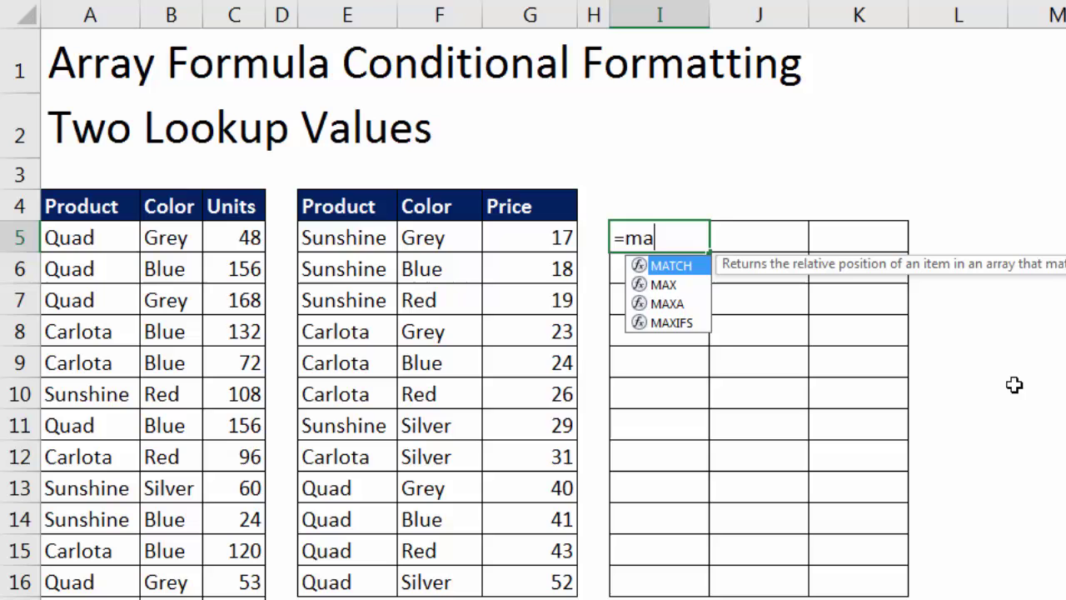
{"action": "key", "text": "Tab"}
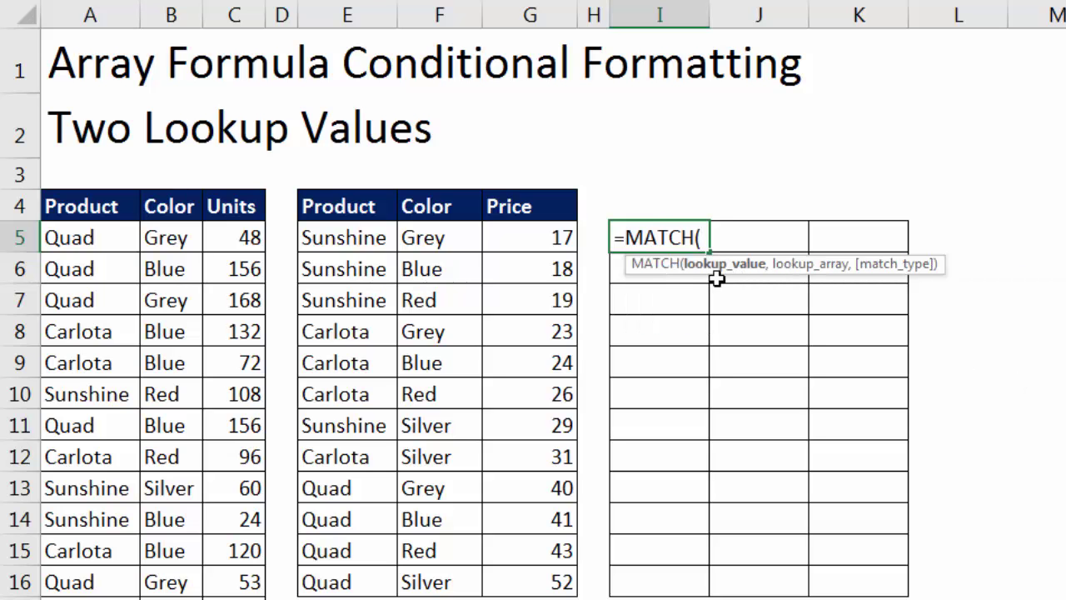
{"action": "left_click", "coordinate": [354, 238]}
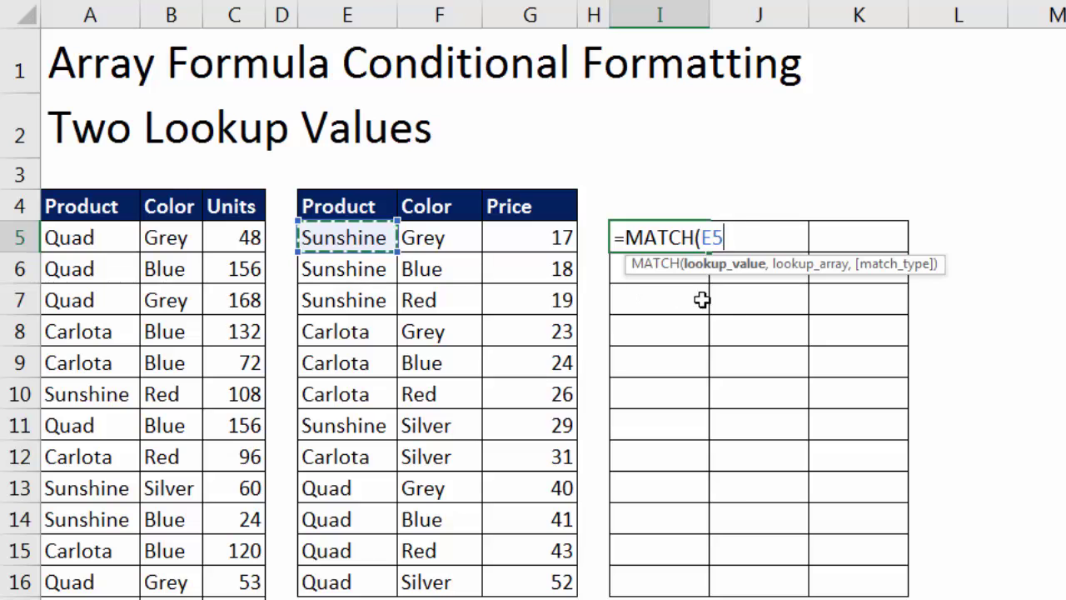
{"action": "key", "text": "F4"}
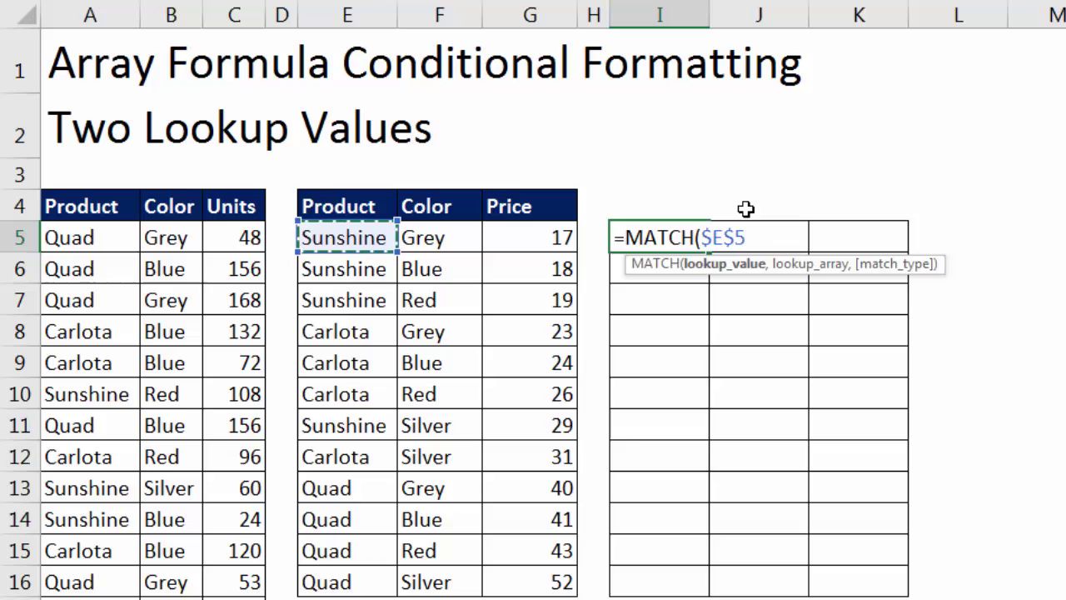
{"action": "key", "text": "F4"}
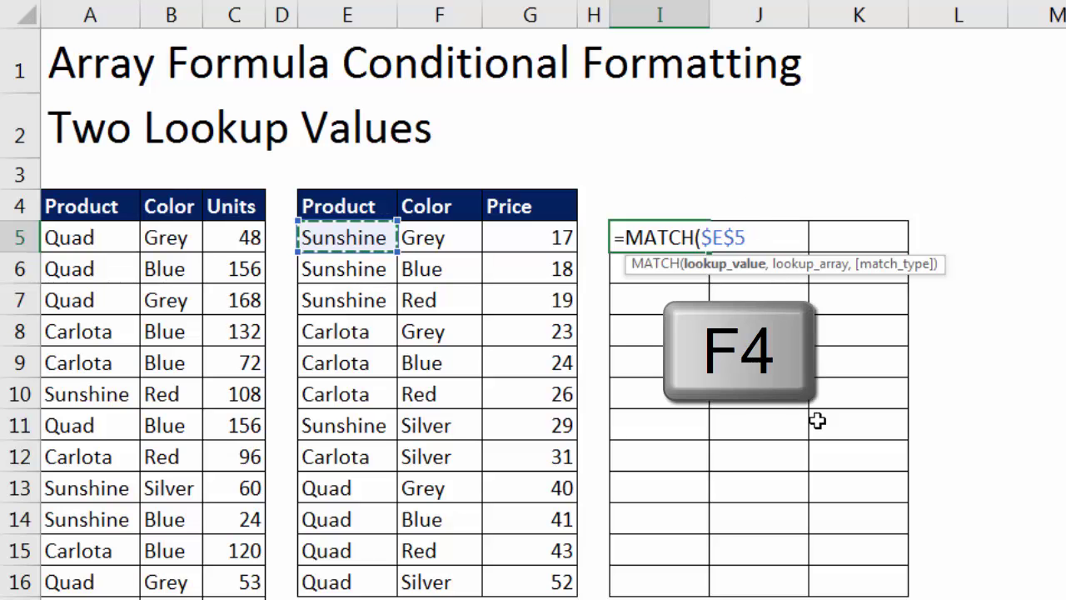
{"action": "key", "text": "F4"}
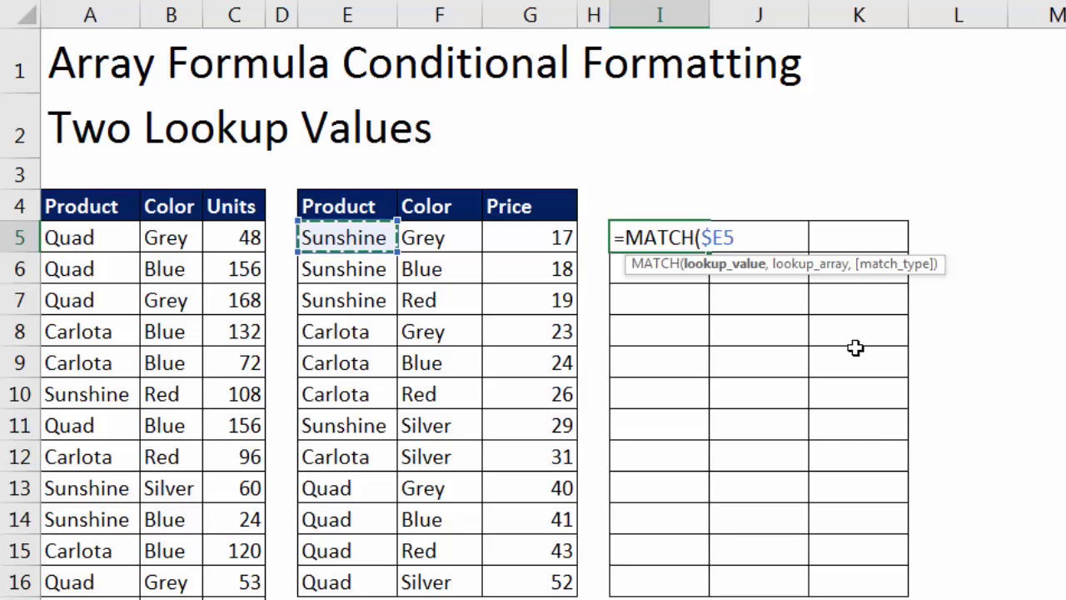
Append &$F5 and a comma so the lookup value reads $E5&$F5
{"action": "type", "text": "&"}
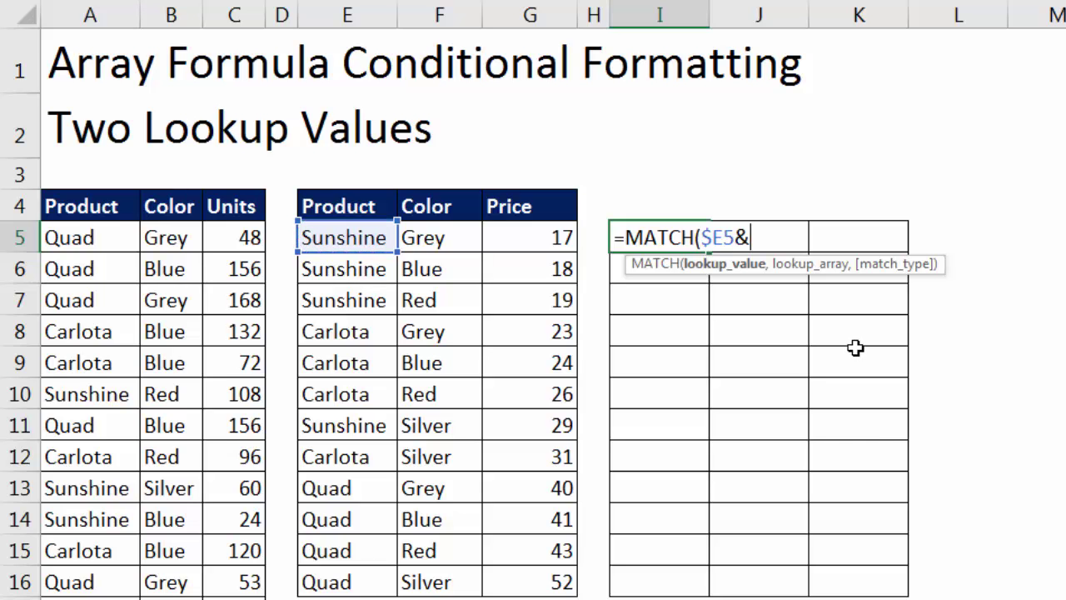
{"action": "left_click", "coordinate": [434, 241]}
{"action": "key", "text": "F4"}
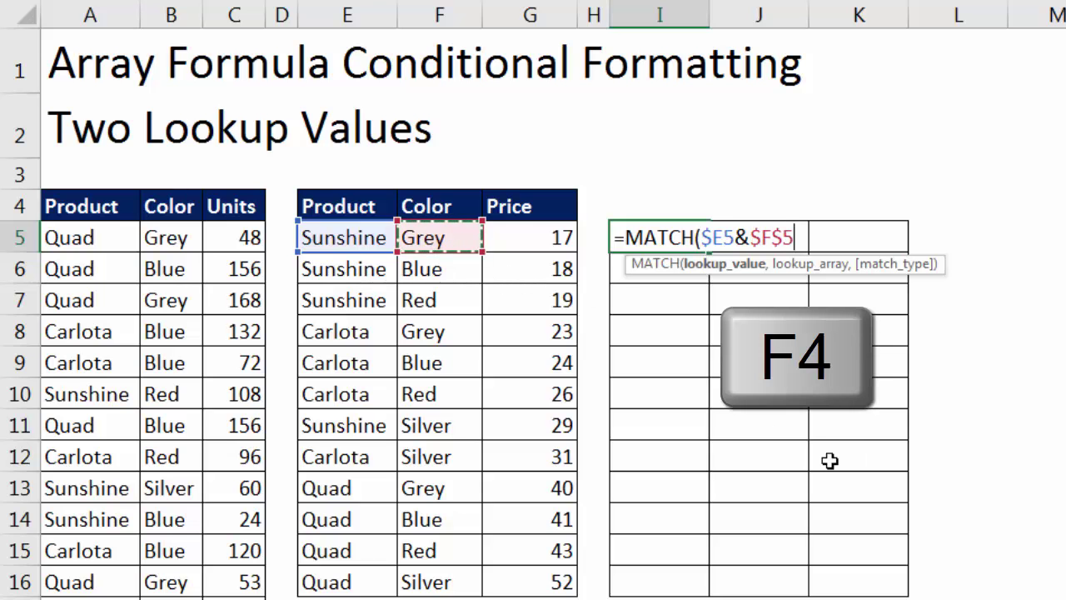
{"action": "key", "text": "F4"}
{"action": "key", "text": "F4"}
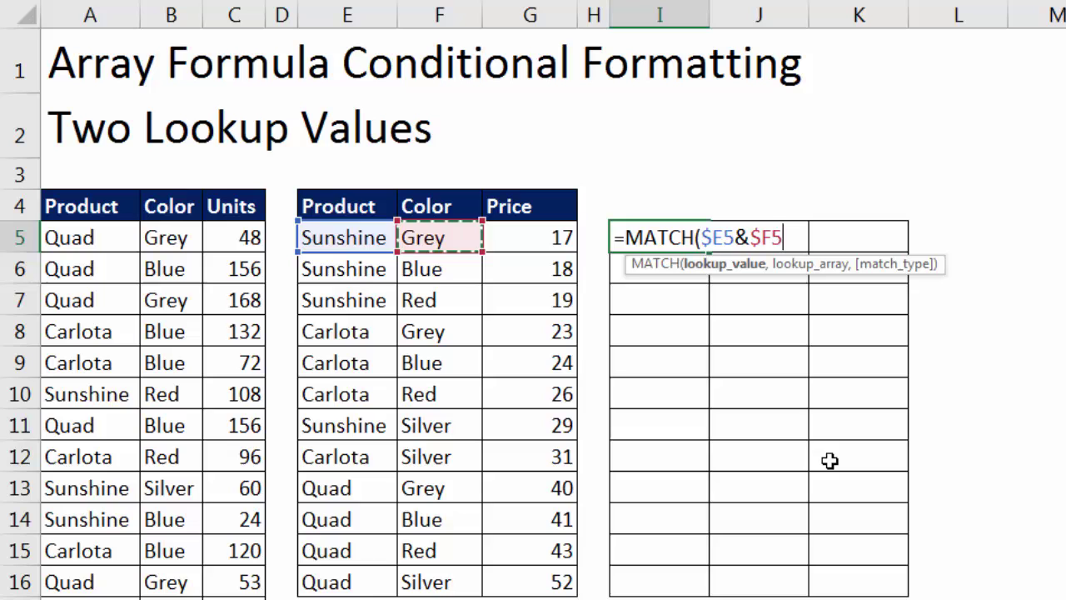
{"action": "type", "text": ","}
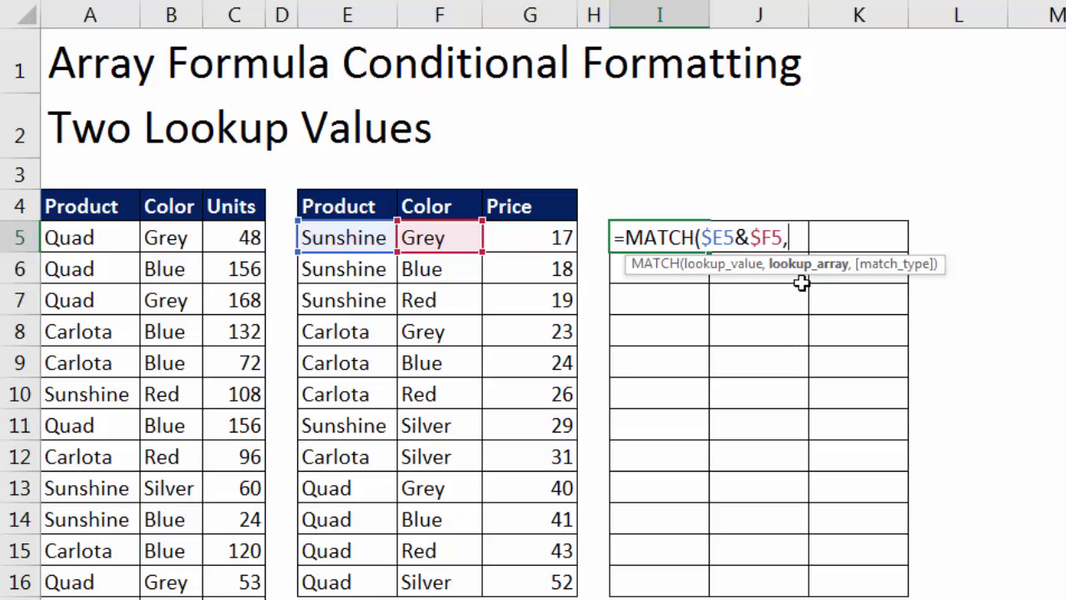
Add the locked lookup array $A$5:$A$24&$B$5:$B$24 to I5's MATCH formula
{"action": "left_click", "coordinate": [736, 265]}
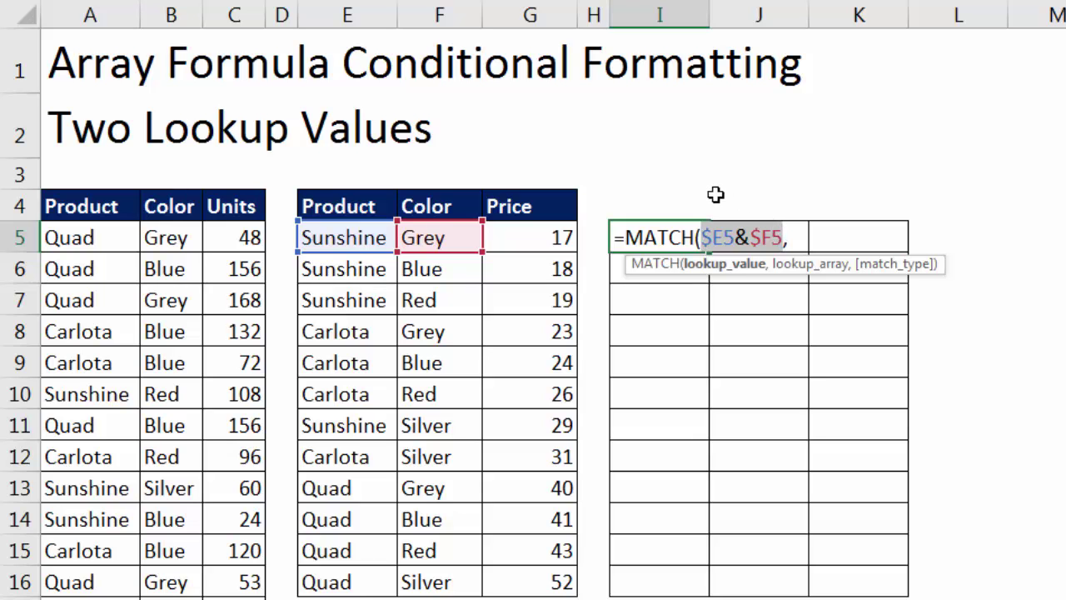
{"action": "left_click", "coordinate": [804, 236]}
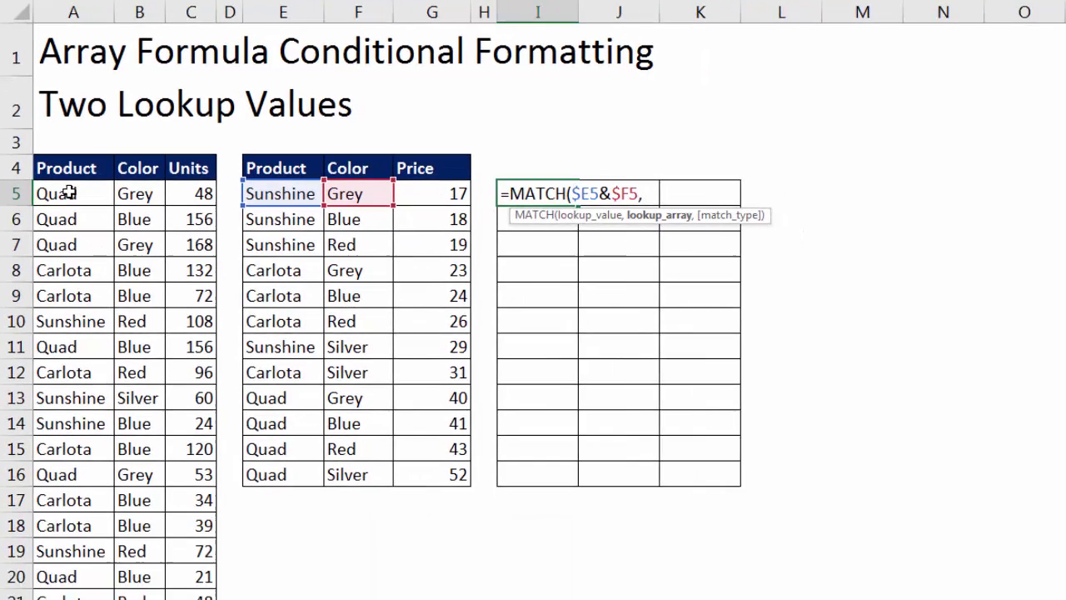
{"action": "left_click_drag", "start_coordinate": [67, 232], "coordinate": [87, 576]}
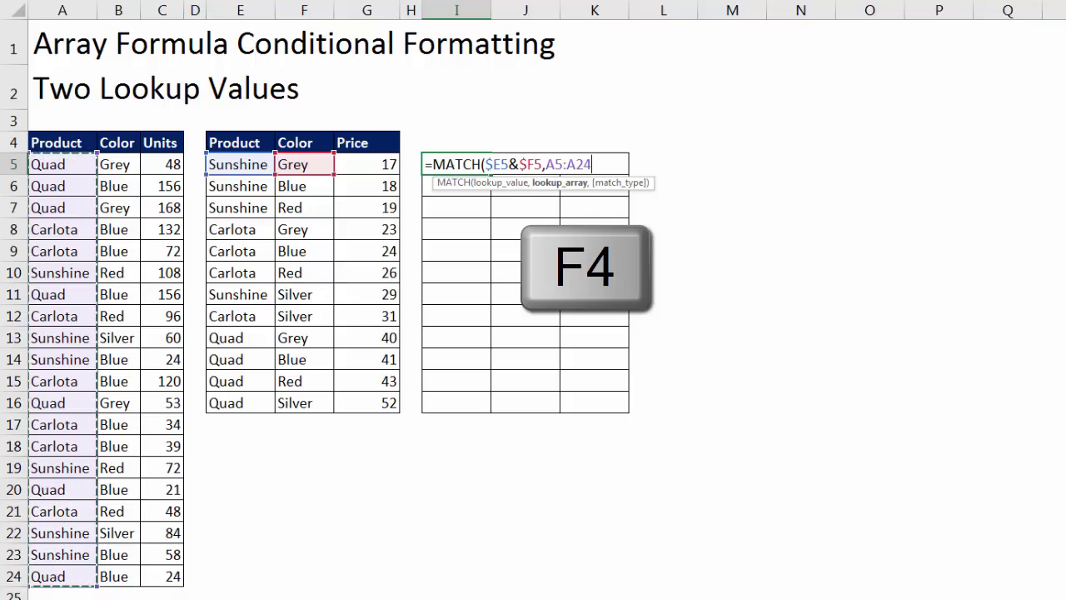
{"action": "key", "text": "F4"}
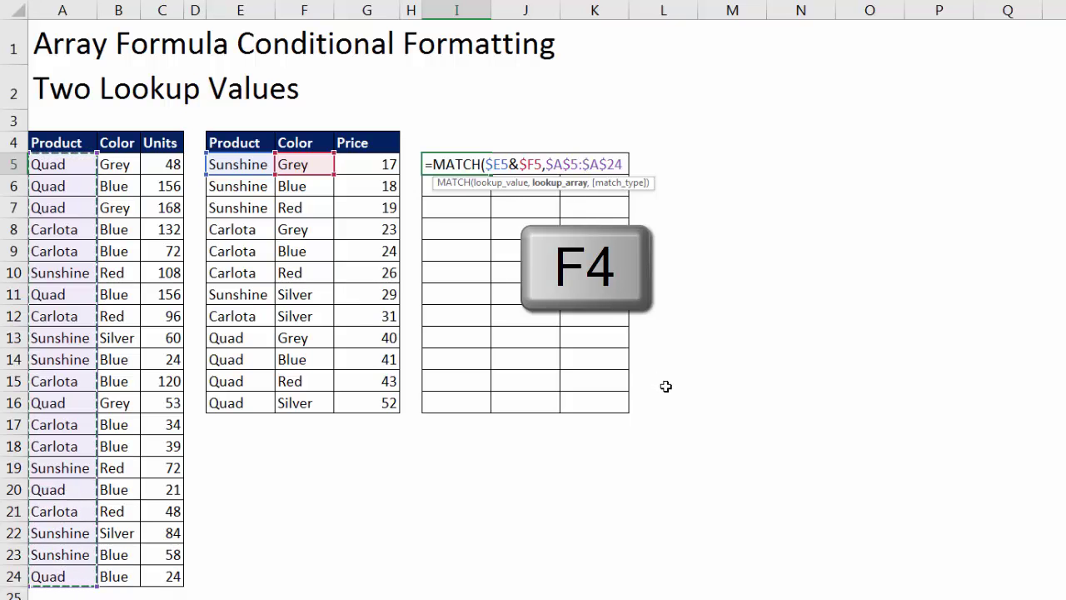
{"action": "type", "text": "&"}
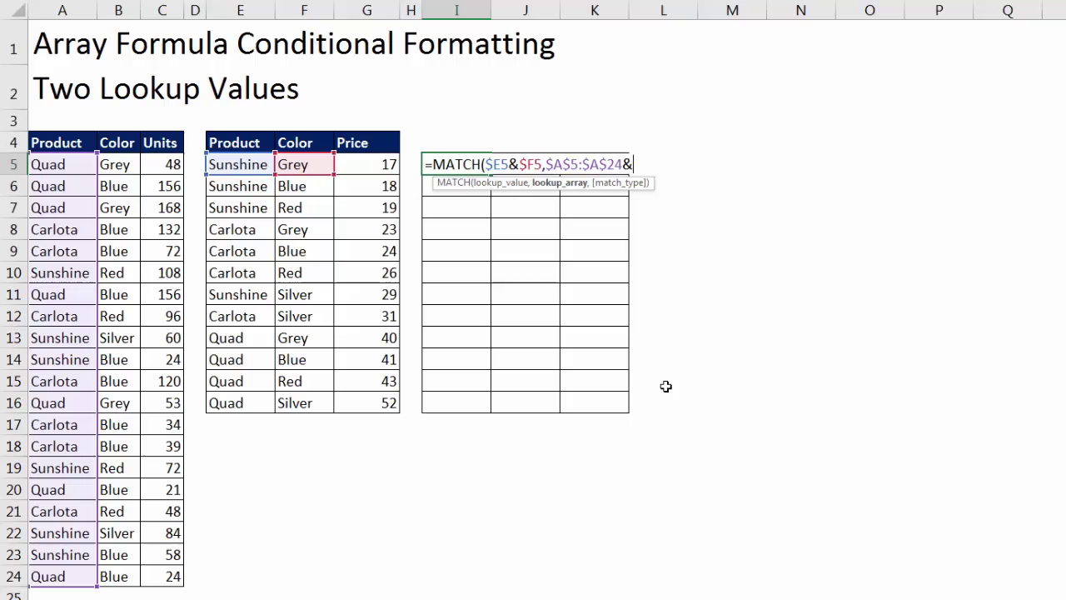
{"action": "left_click_drag", "start_coordinate": [121, 164], "coordinate": [117, 576]}
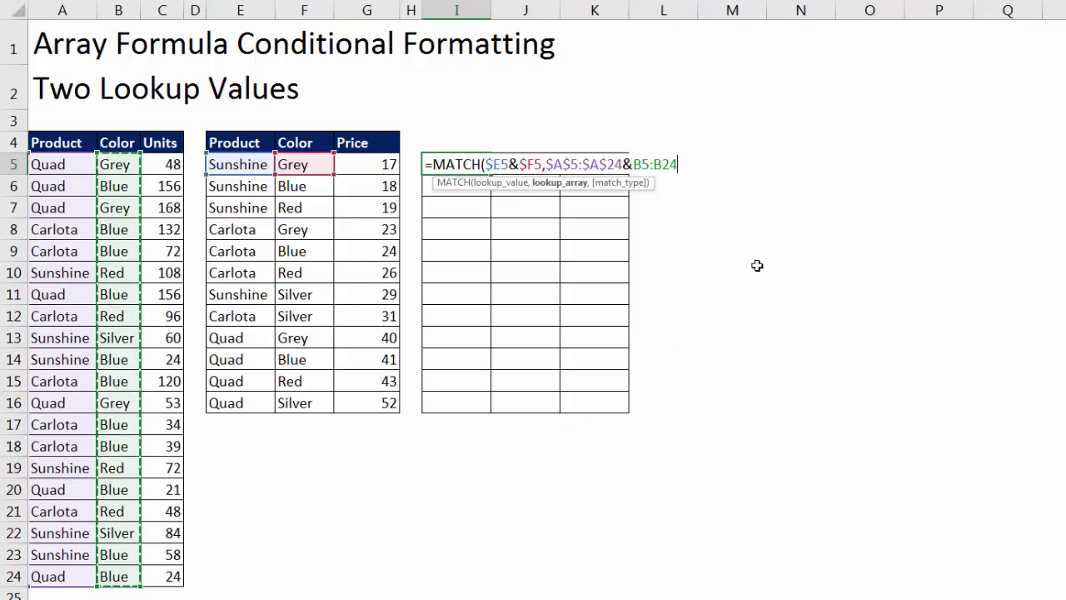
{"action": "key", "text": "F4"}
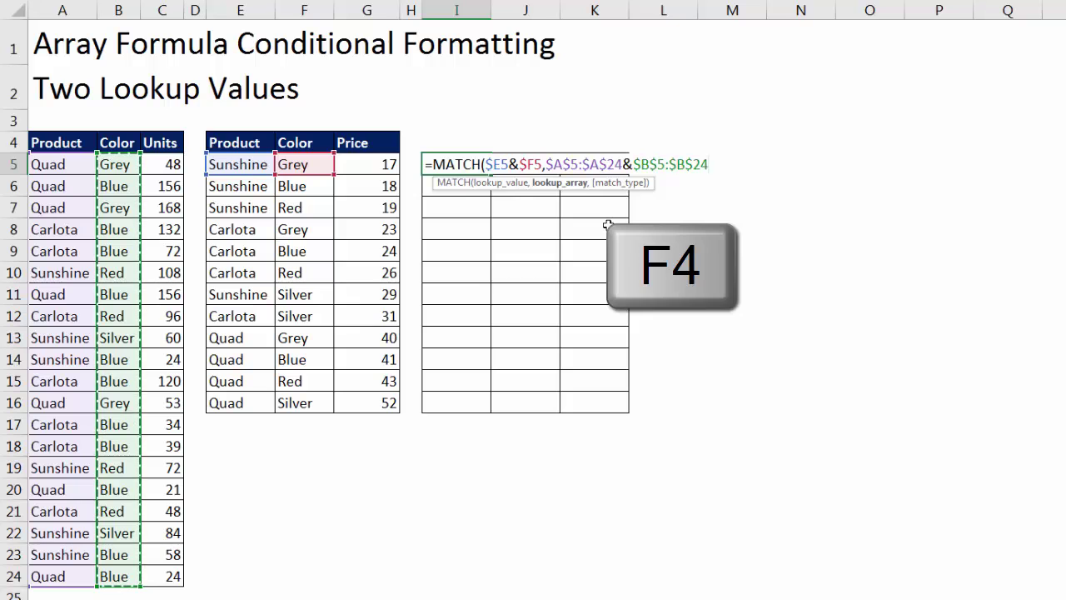
{"action": "left_click", "coordinate": [632, 164]}
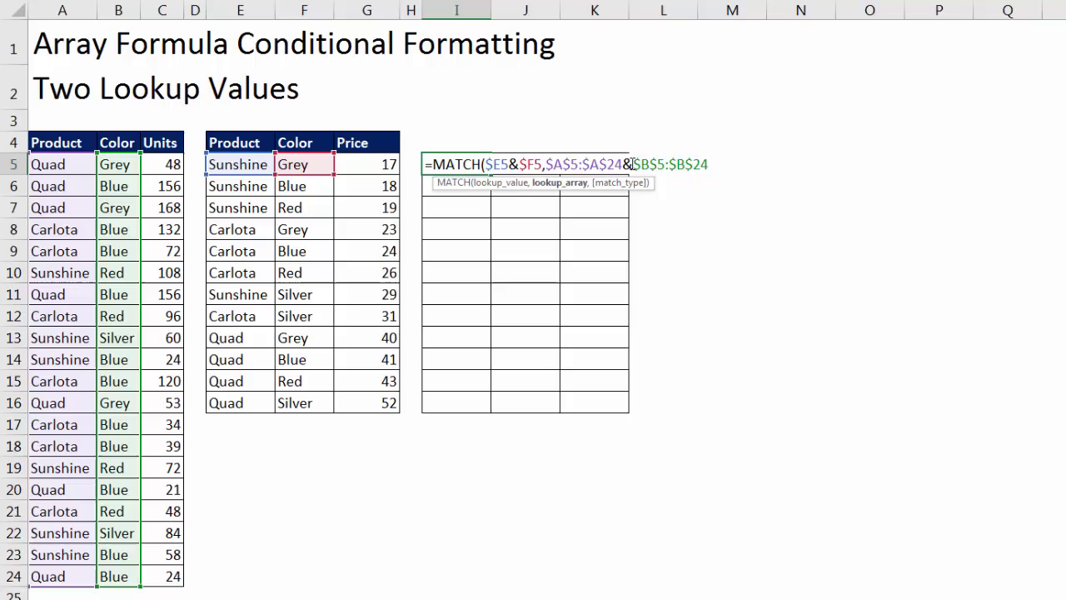
{"action": "left_click_drag", "start_coordinate": [633, 164], "coordinate": [622, 164]}
{"action": "left_click", "coordinate": [498, 184]}
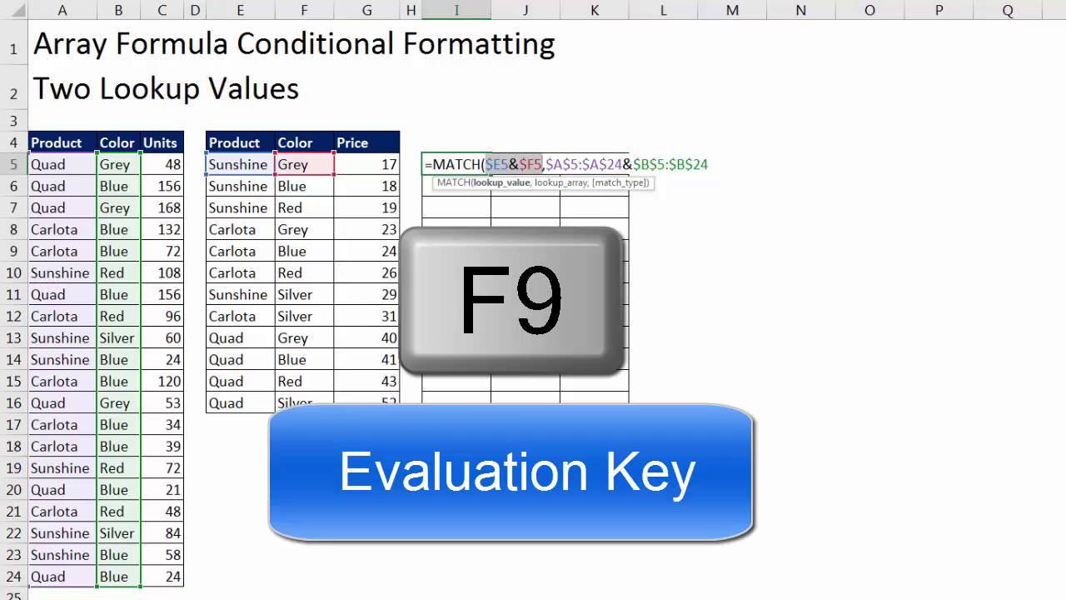
{"action": "key", "text": "F9"}
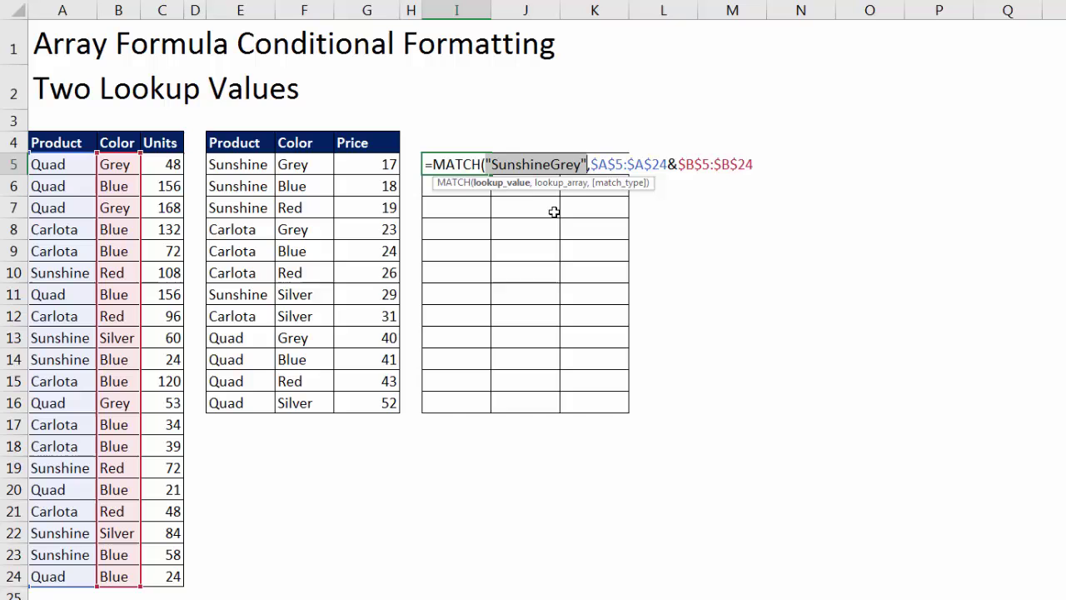
{"action": "key", "text": "ctrl+z"}
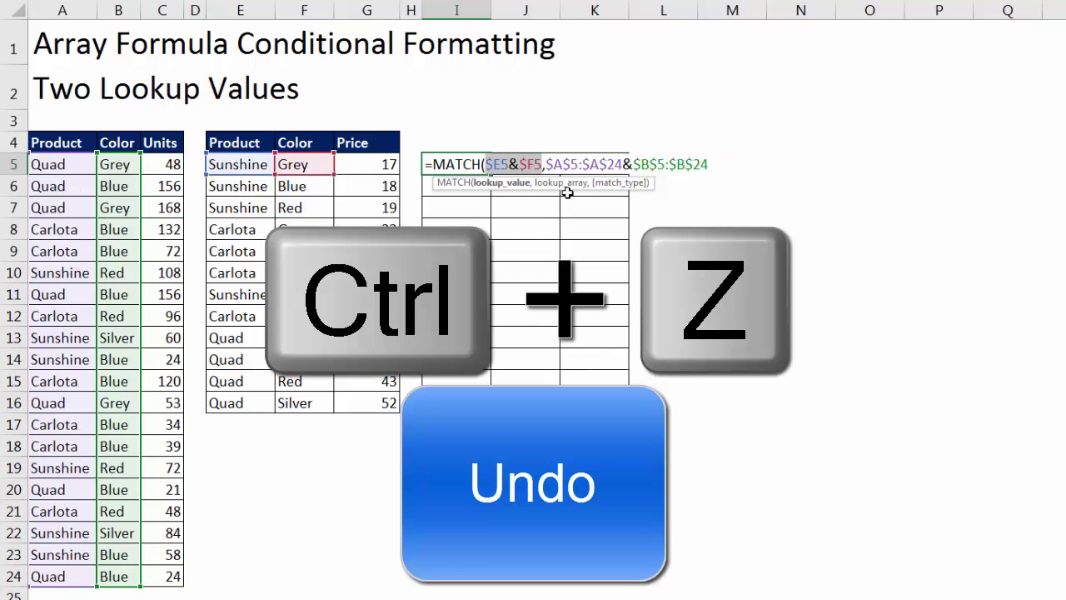
{"action": "left_click", "coordinate": [566, 183]}
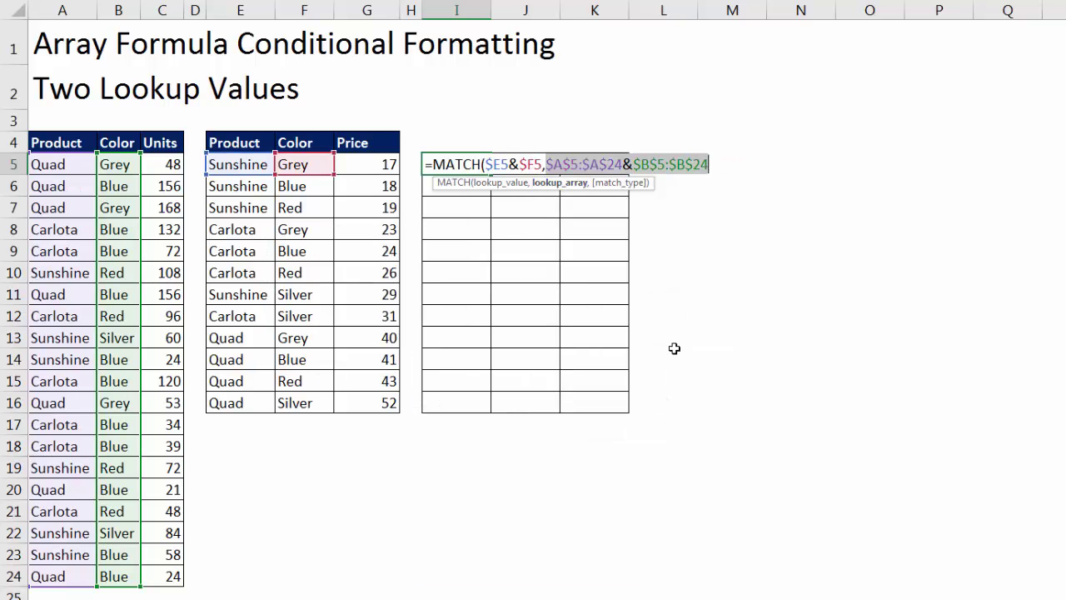
{"action": "key", "text": "F9"}
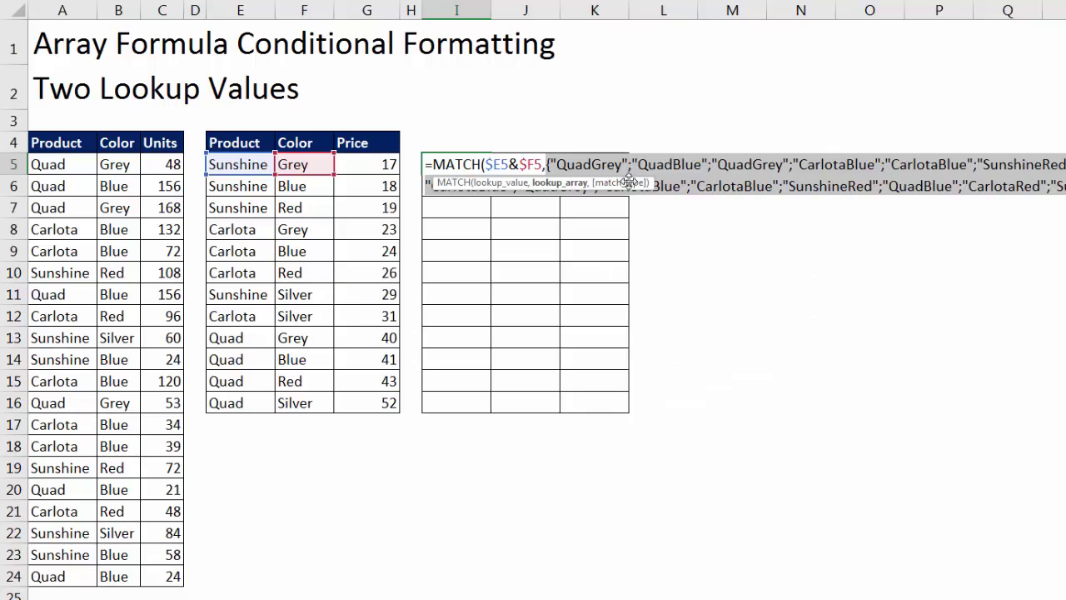
{"action": "left_click_drag", "start_coordinate": [633, 184], "coordinate": [685, 230]}
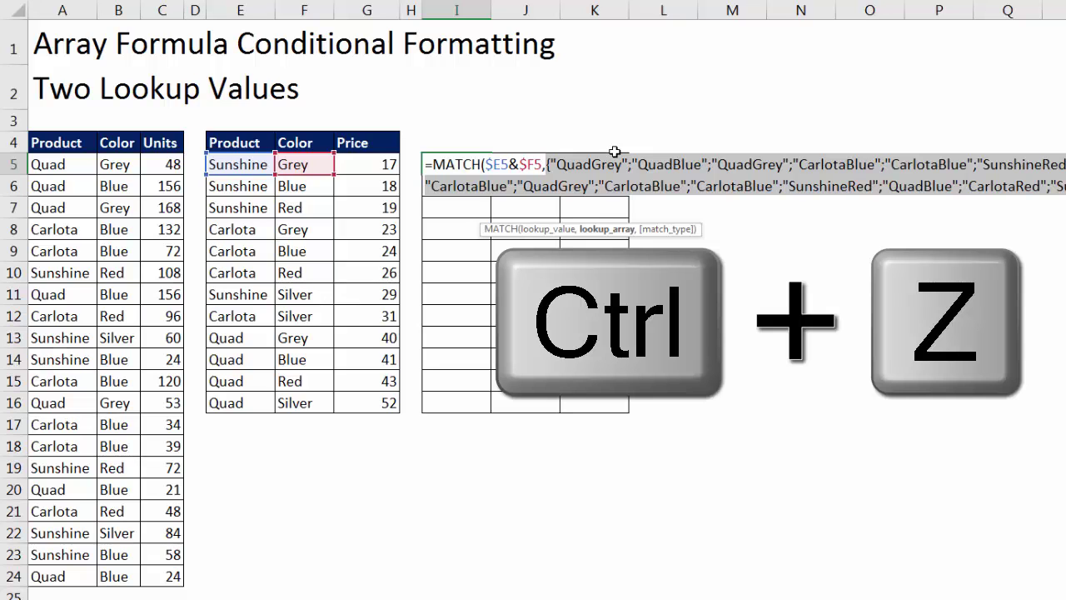
{"action": "key", "text": "ctrl+z"}
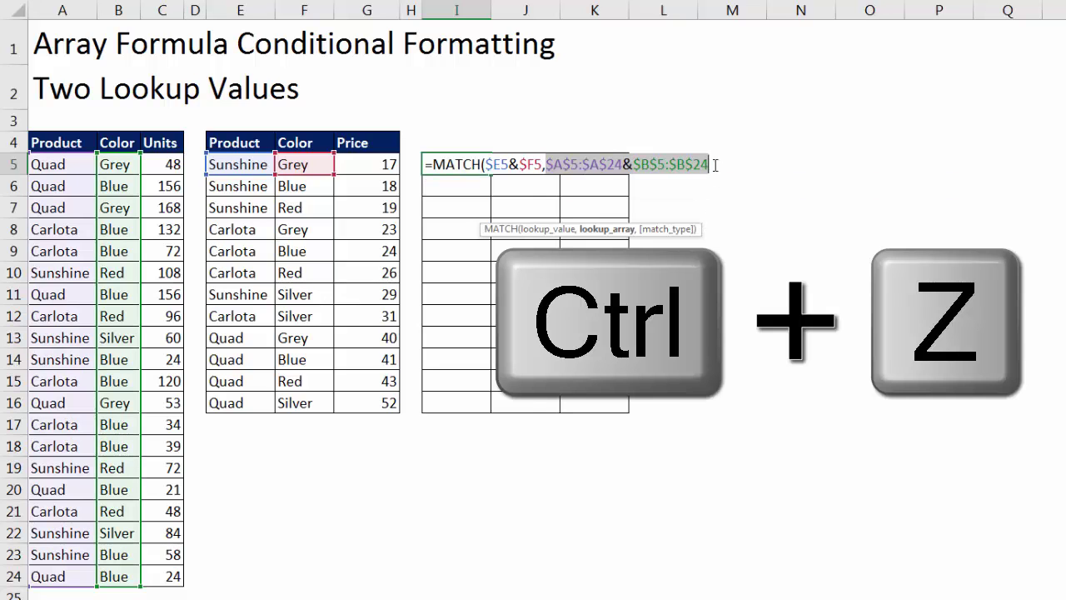
End the formula with match type 0 and a closing bracket: ...,0)
{"action": "key", "text": "End"}
{"action": "type", "text": ","}
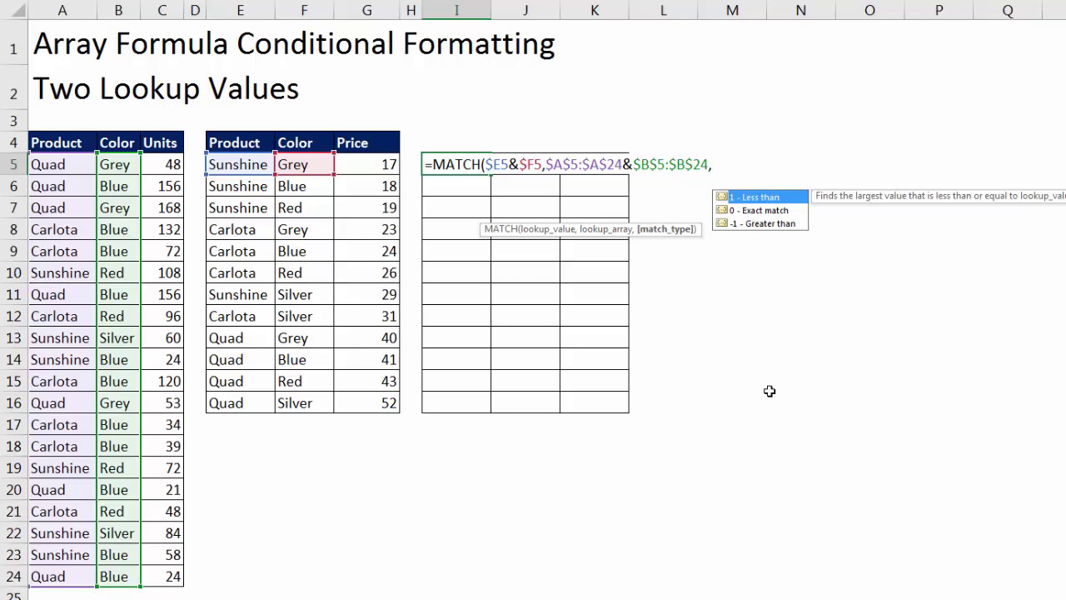
{"action": "type", "text": "0)"}
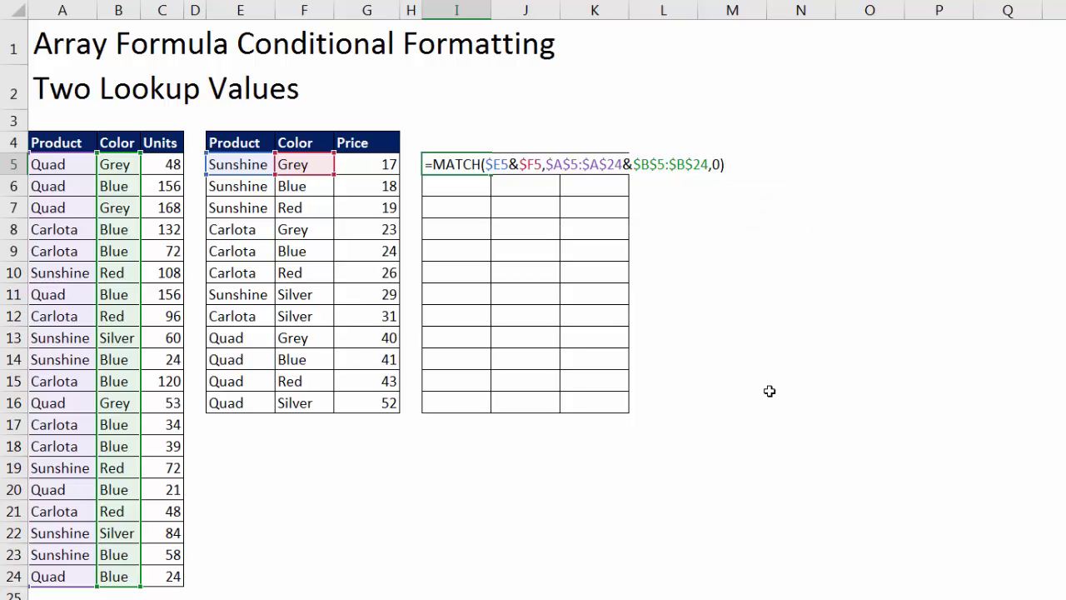
{"action": "left_click", "coordinate": [630, 158]}
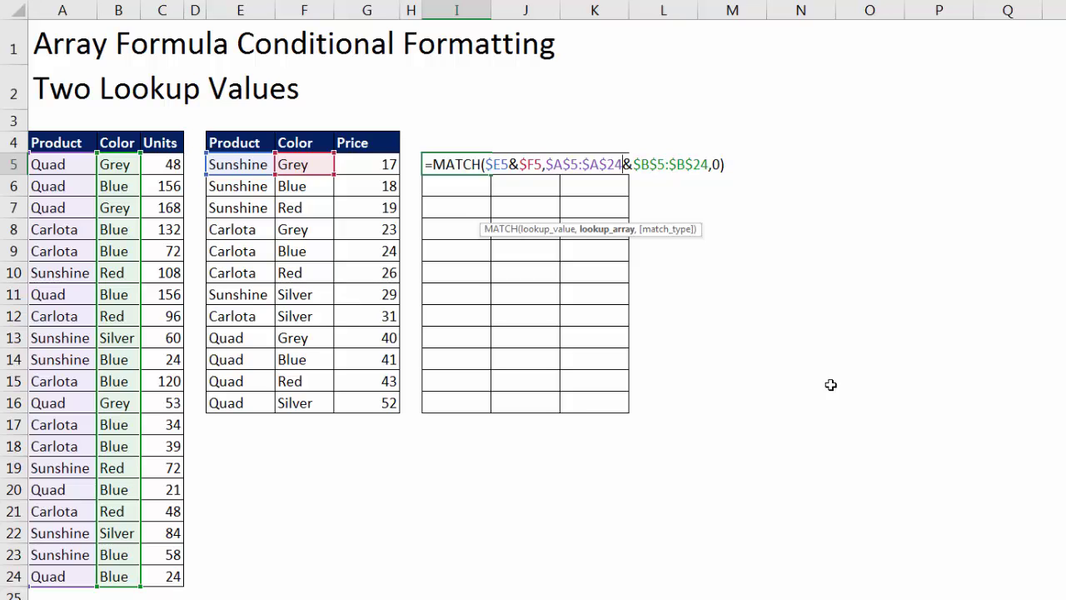
Enter the MATCH formula in I5 and fill it over I5:K16, which shows #VALUE!
{"action": "key", "text": "ctrl+Return"}
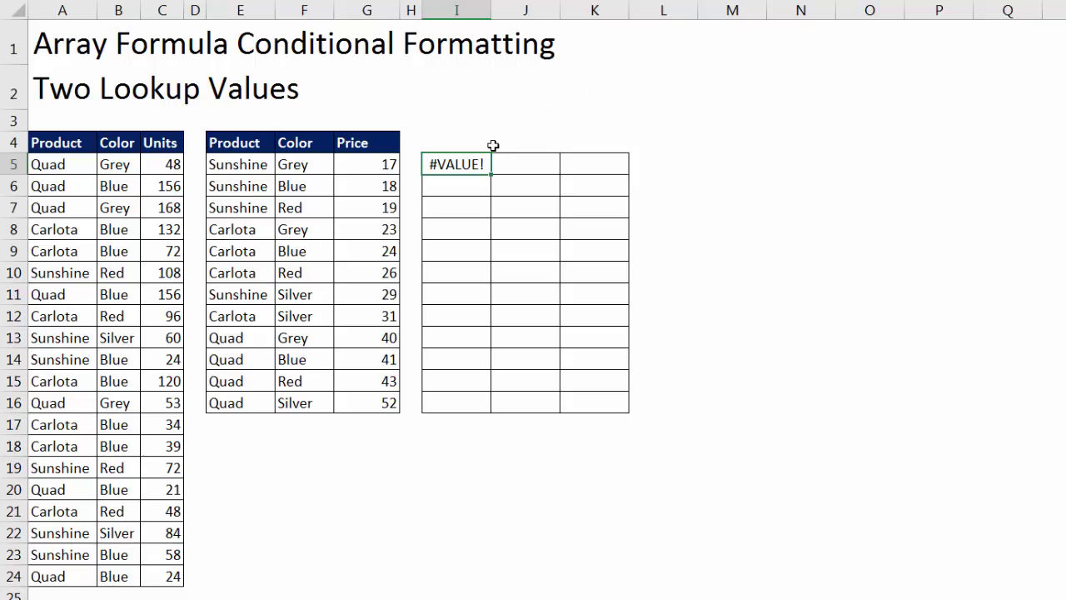
{"action": "left_click_drag", "start_coordinate": [492, 175], "coordinate": [632, 410]}
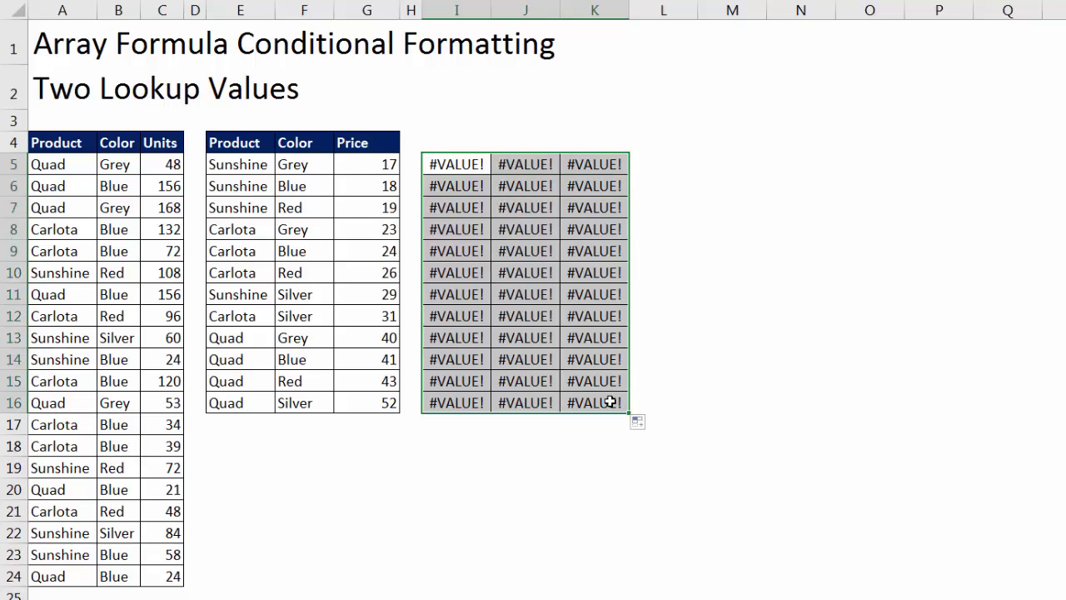
{"action": "left_click", "coordinate": [609, 402]}
{"action": "key", "text": "F2"}
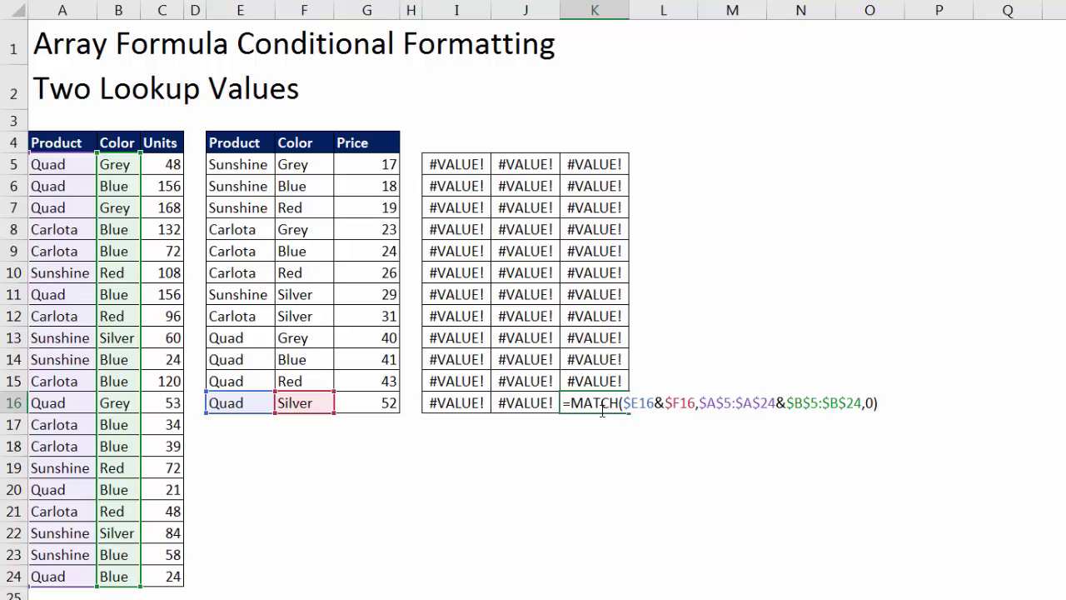
{"action": "left_click", "coordinate": [476, 170]}
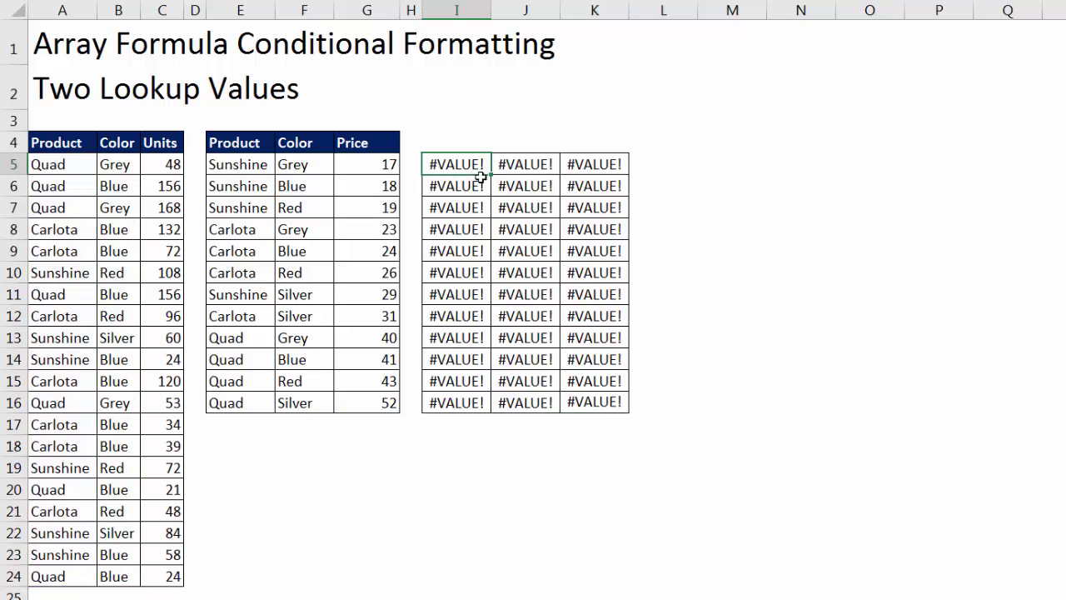
Re-enter I5 as an array formula with Ctrl+Shift+Enter and fill it through I5:K16
{"action": "key", "text": "F2"}
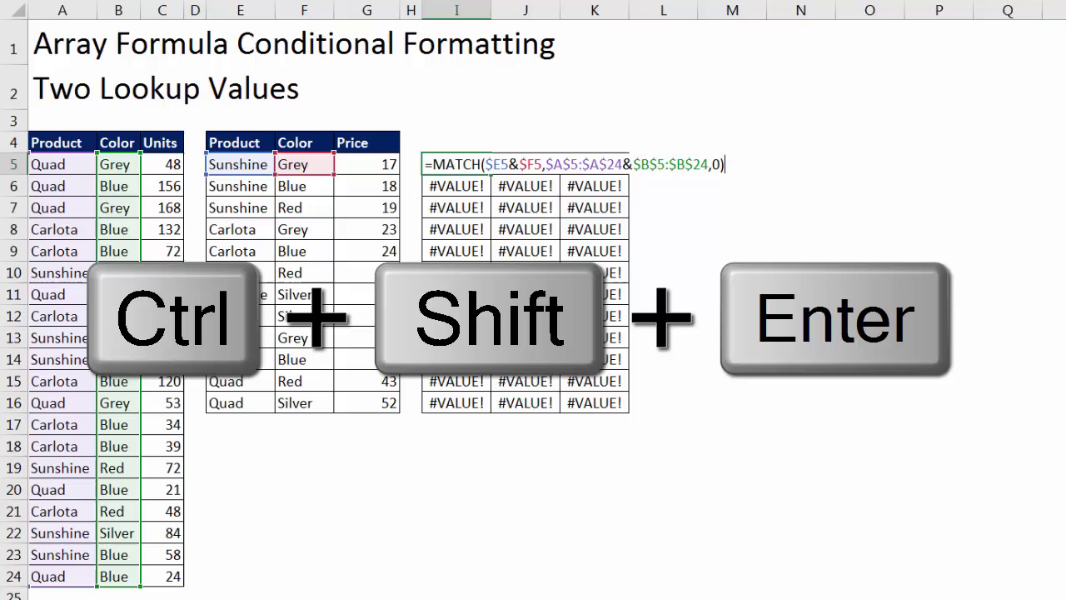
{"action": "key", "text": "ctrl+shift+Return"}
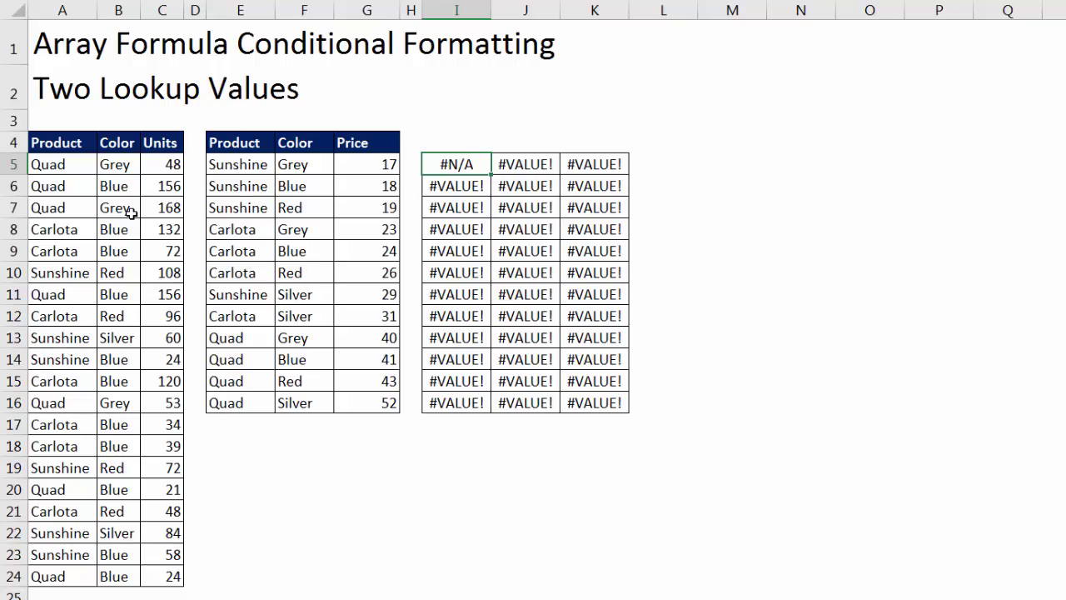
{"action": "left_click_drag", "start_coordinate": [490, 174], "coordinate": [630, 172]}
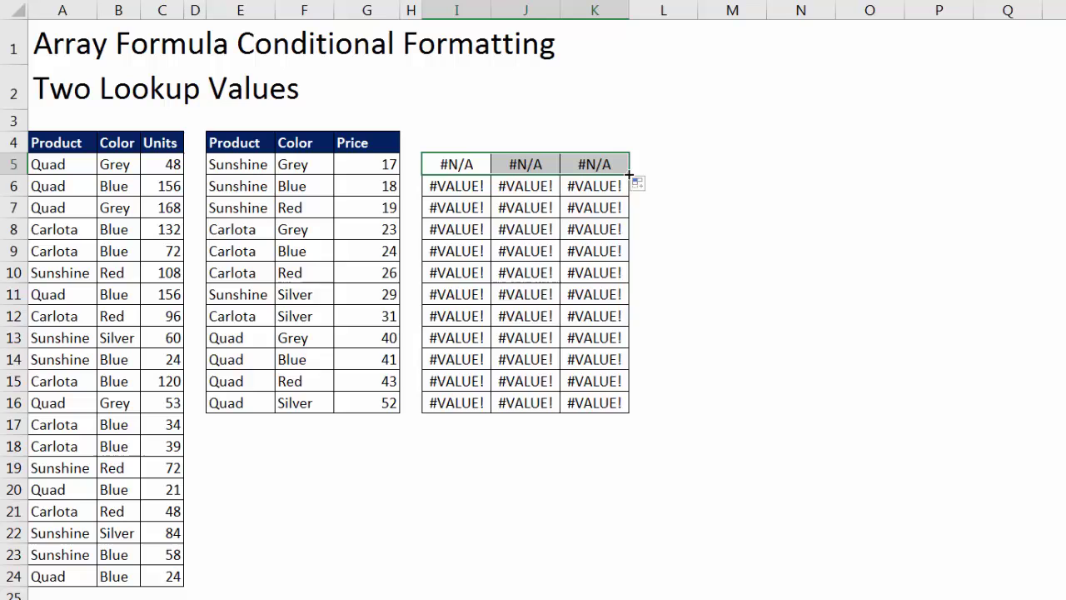
{"action": "double_click", "coordinate": [629, 175]}
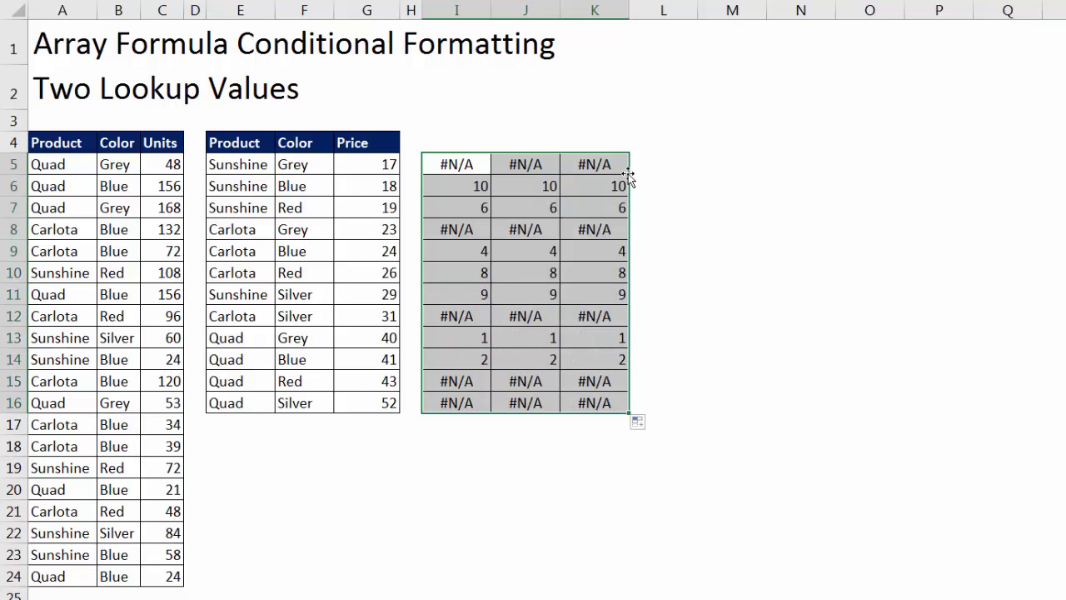
{"action": "left_click", "coordinate": [488, 178]}
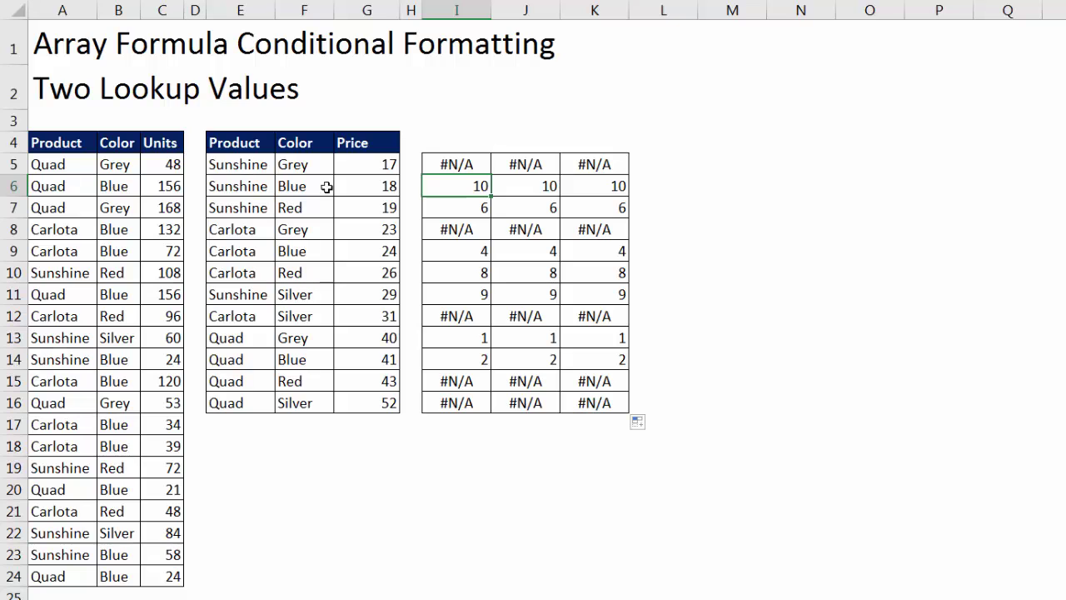
{"action": "left_click_drag", "start_coordinate": [57, 163], "coordinate": [39, 363]}
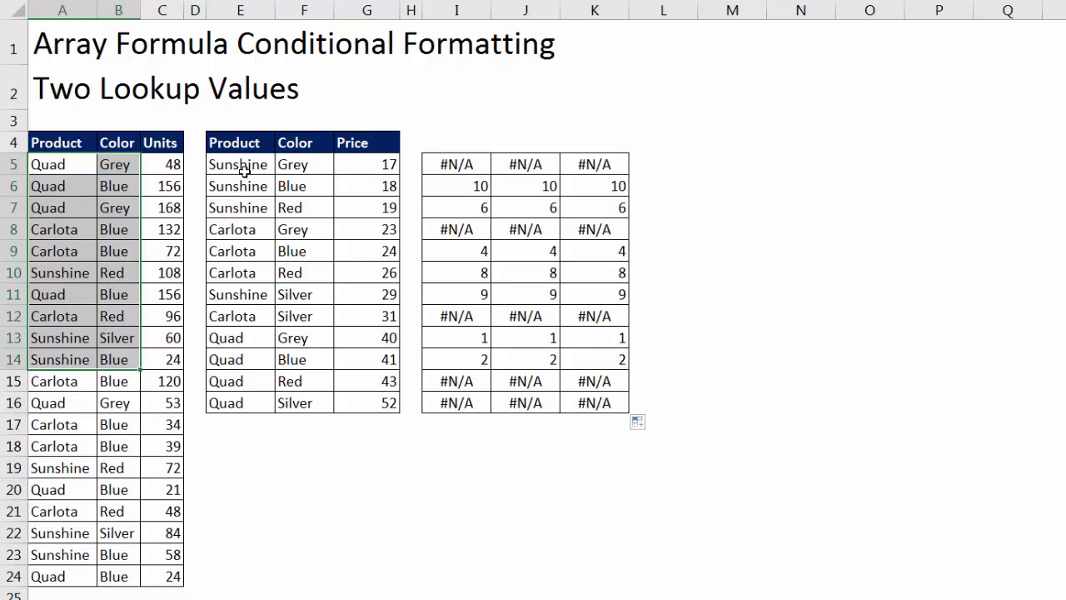
Copy the MATCH formula text from I5 and select the price table E5:G16
{"action": "left_click_drag", "start_coordinate": [245, 170], "coordinate": [366, 402]}
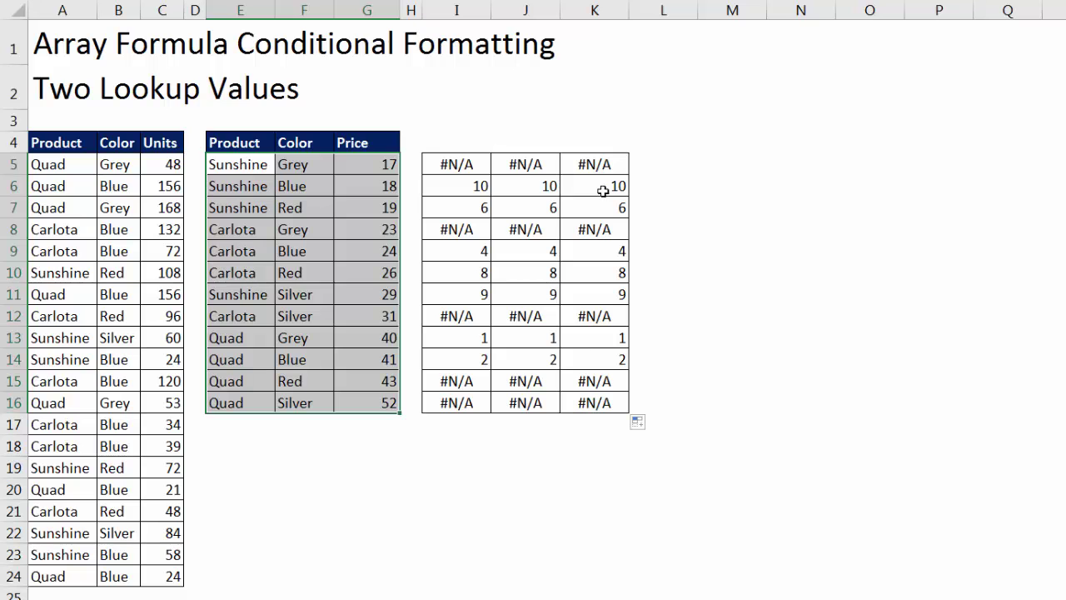
{"action": "left_click", "coordinate": [470, 164]}
{"action": "key", "text": "F2"}
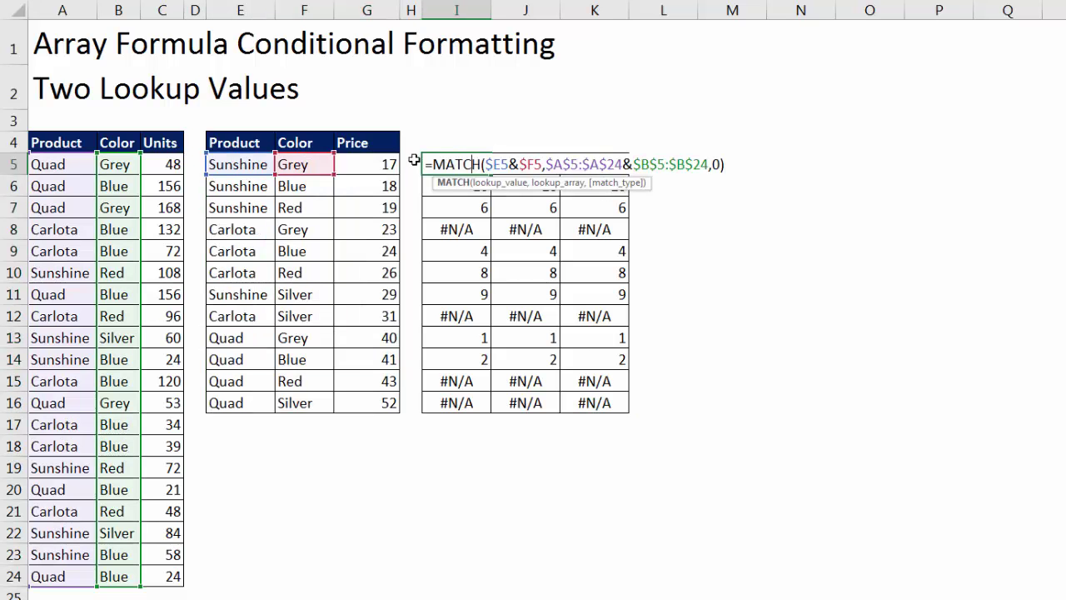
{"action": "left_click_drag", "start_coordinate": [526, 166], "coordinate": [759, 167]}
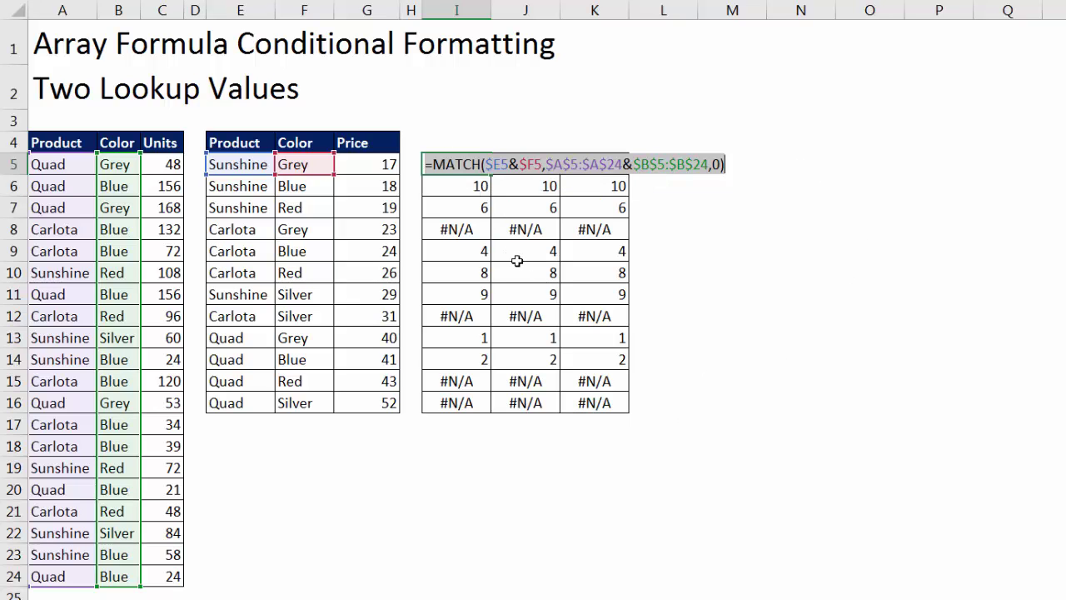
{"action": "key", "text": "ctrl+c"}
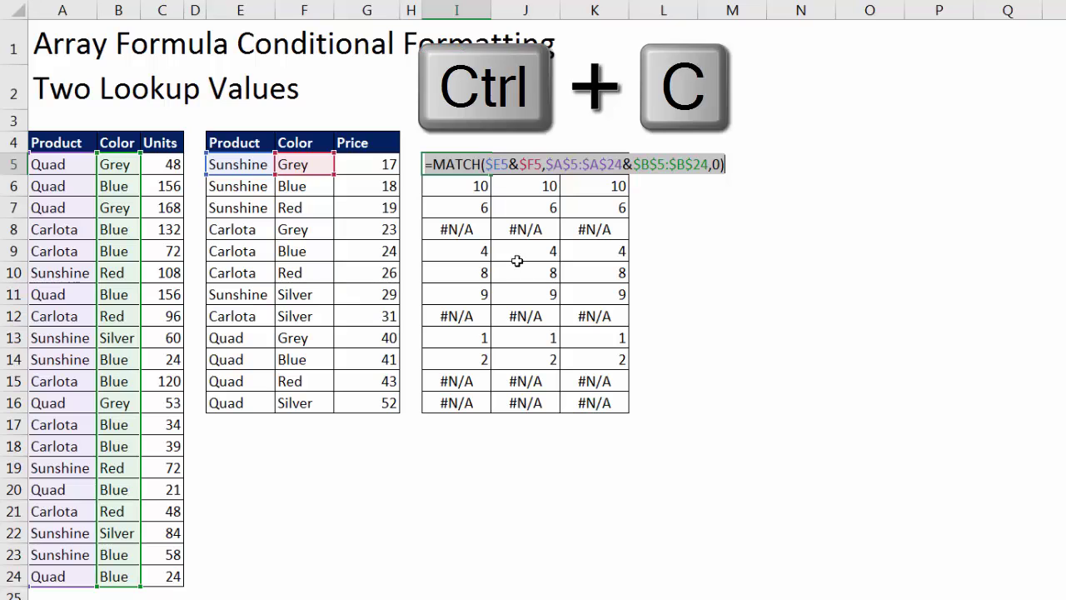
{"action": "key", "text": "Escape"}
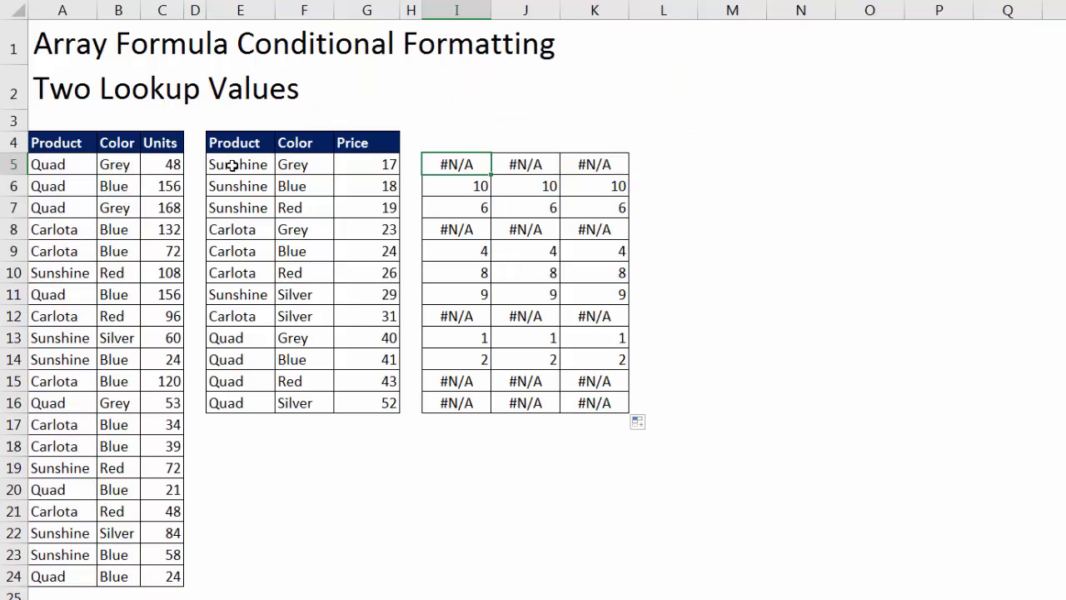
{"action": "left_click_drag", "start_coordinate": [233, 165], "coordinate": [388, 402]}
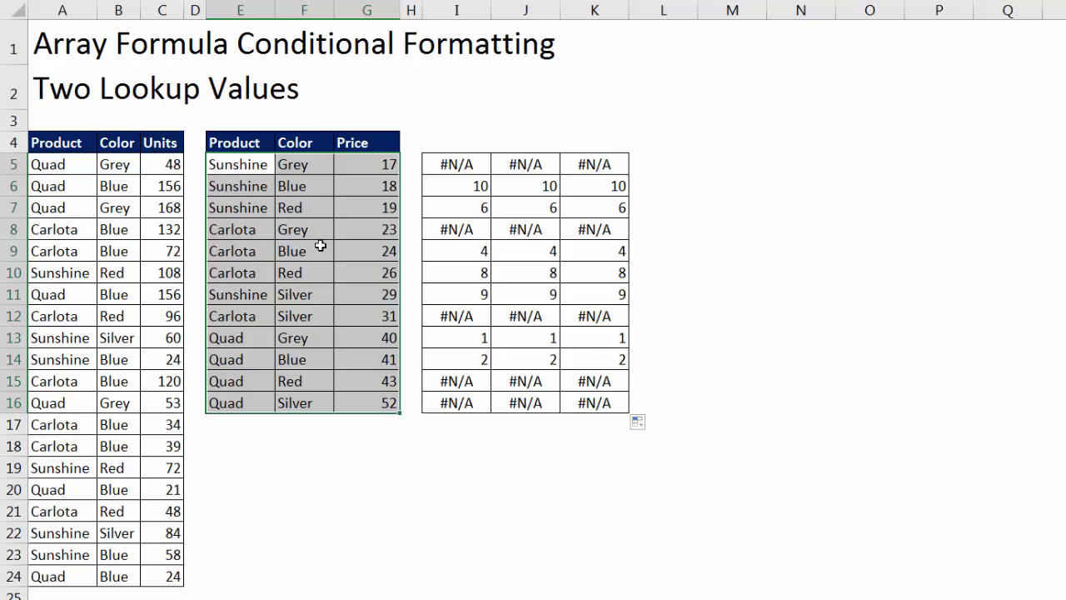
{"action": "left_click_drag", "start_coordinate": [352, 405], "coordinate": [375, 403]}
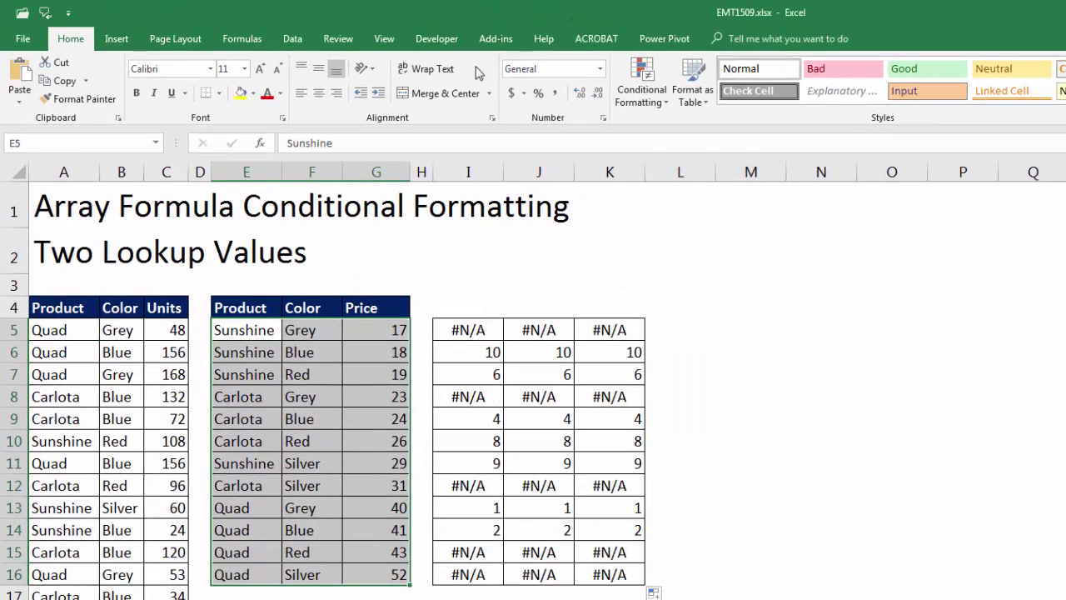
Add a formula-based rule to E5:G16 using the pasted MATCH formula with yellow fill
{"action": "left_click", "coordinate": [671, 101]}
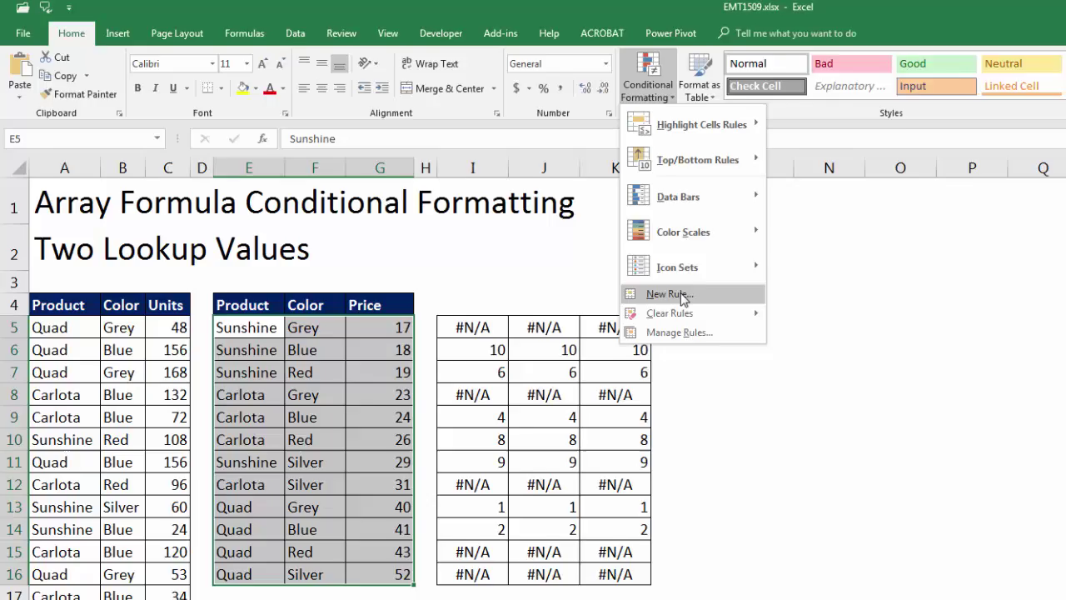
{"action": "left_click", "coordinate": [664, 296]}
{"action": "left_click", "coordinate": [402, 301]}
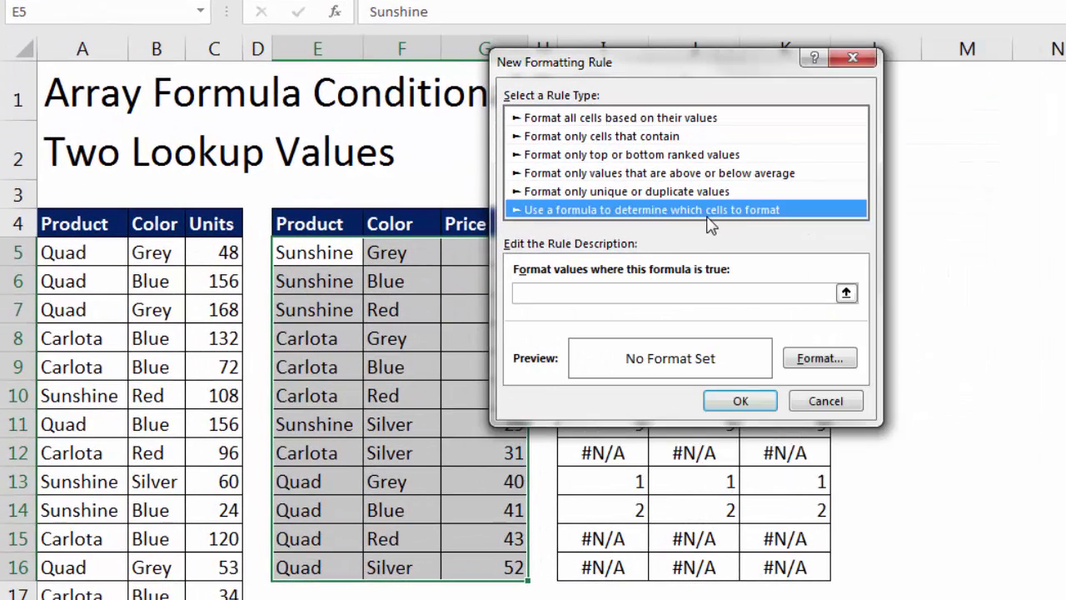
{"action": "left_click", "coordinate": [609, 296]}
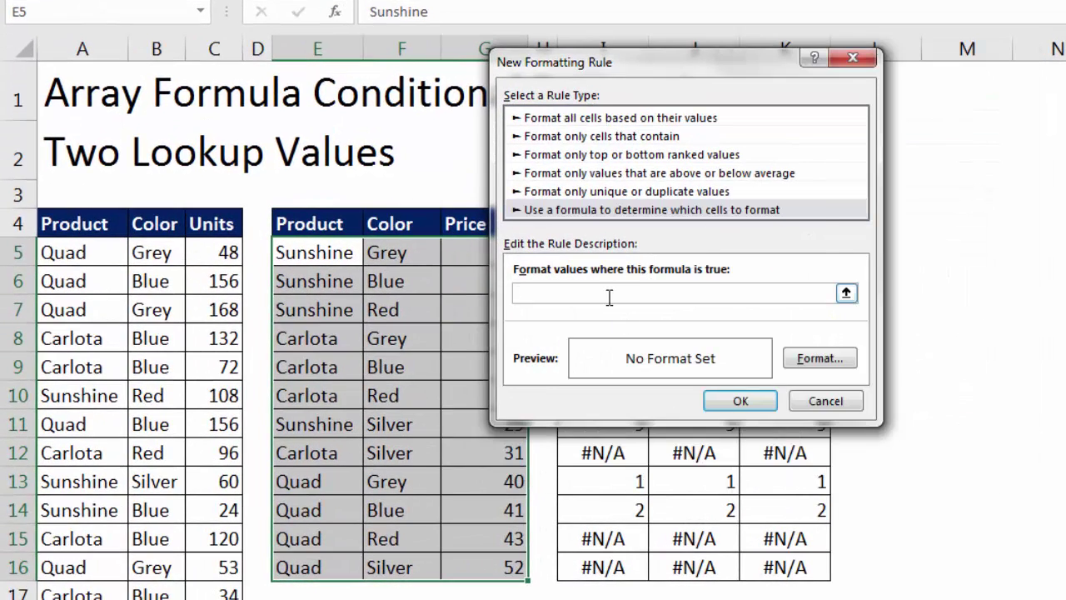
{"action": "key", "text": "ctrl+v"}
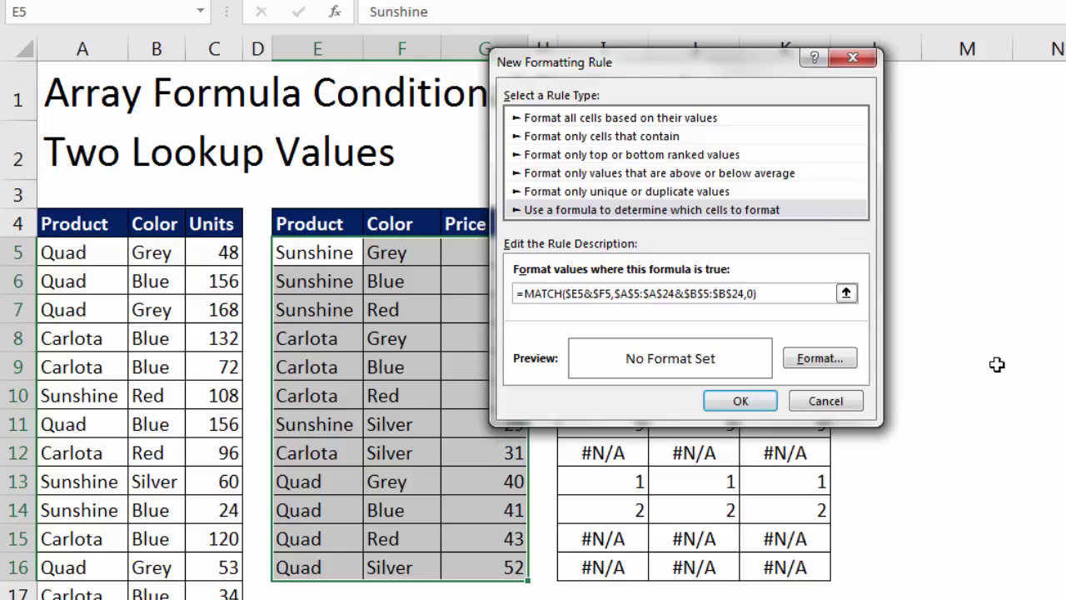
{"action": "left_click", "coordinate": [821, 359]}
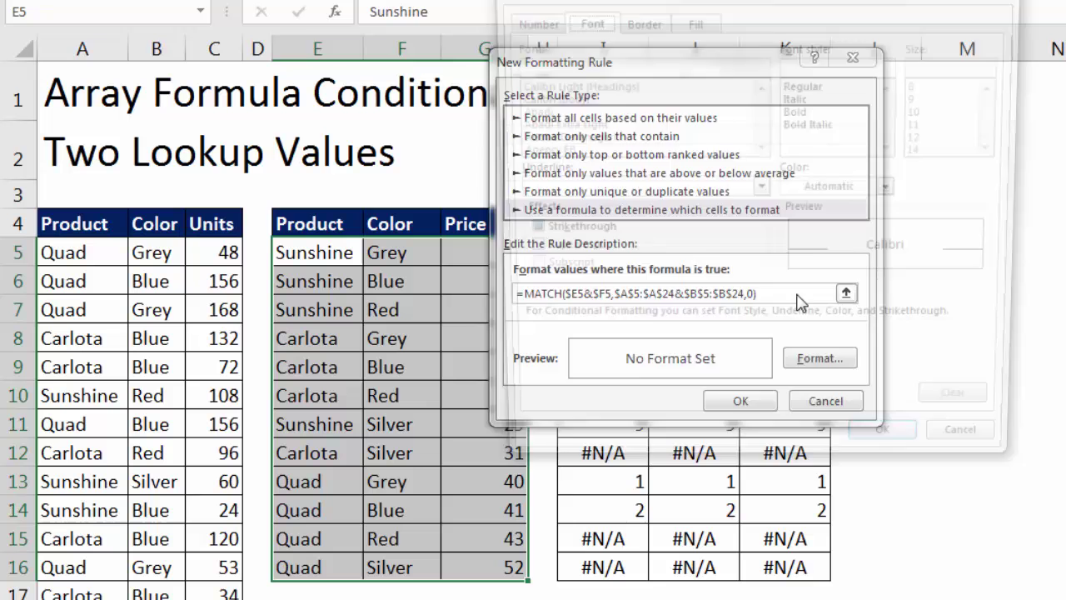
{"action": "left_click", "coordinate": [693, 19]}
{"action": "left_click", "coordinate": [579, 220]}
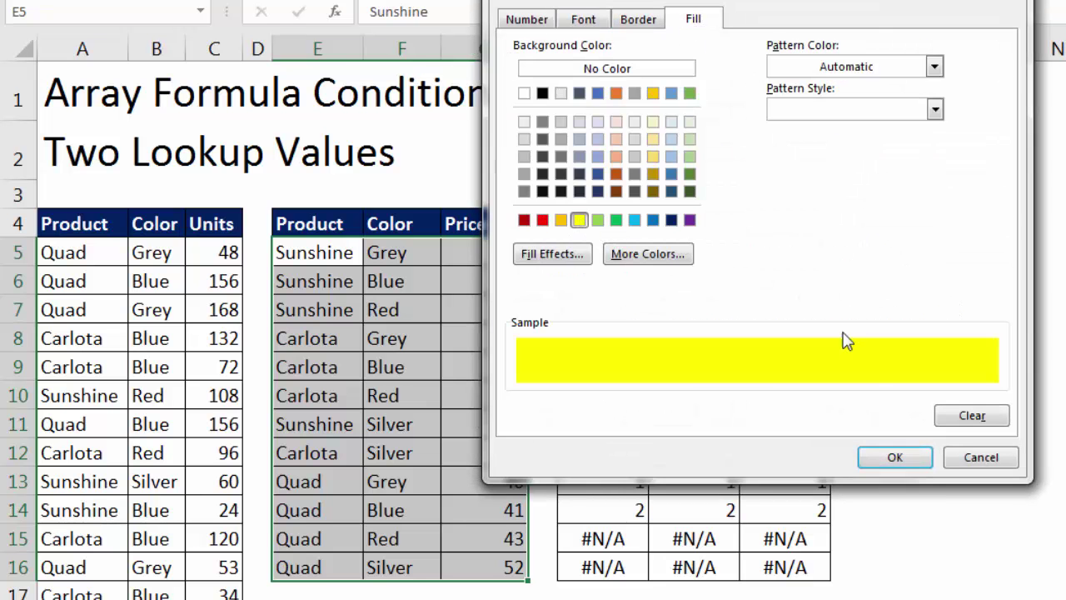
{"action": "left_click", "coordinate": [910, 463]}
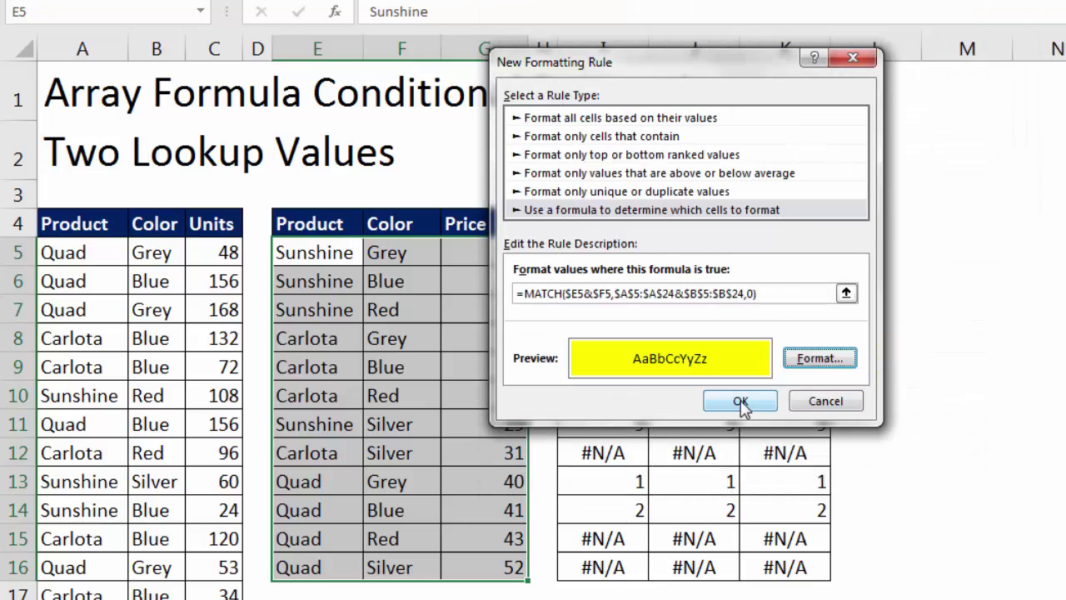
{"action": "left_click", "coordinate": [741, 402]}
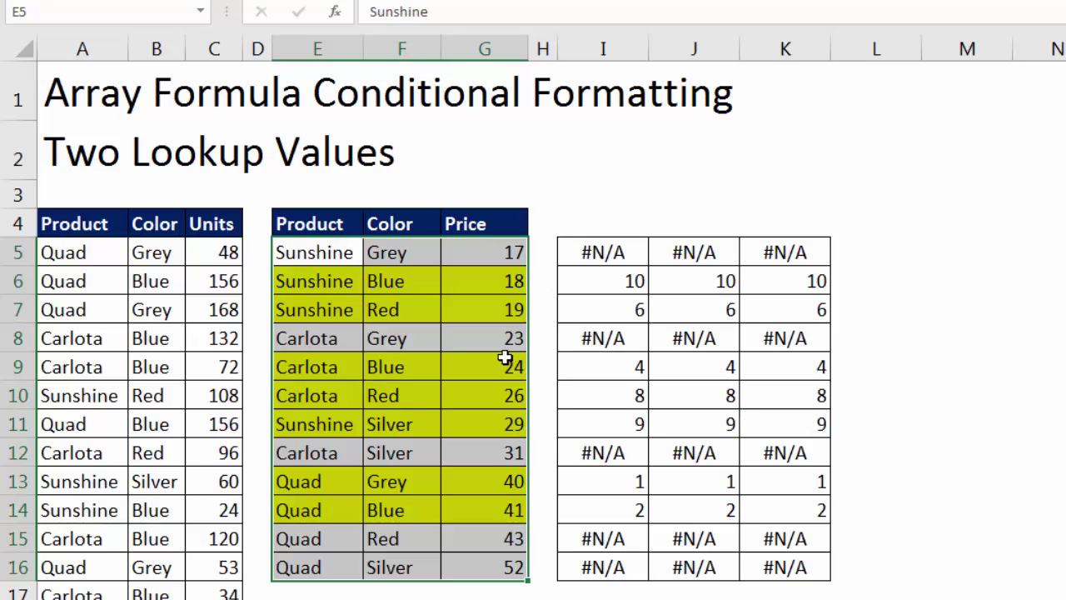
Test by changing B10 to Grey, undo it back to Red, and review I5's formula
{"action": "left_click", "coordinate": [160, 393]}
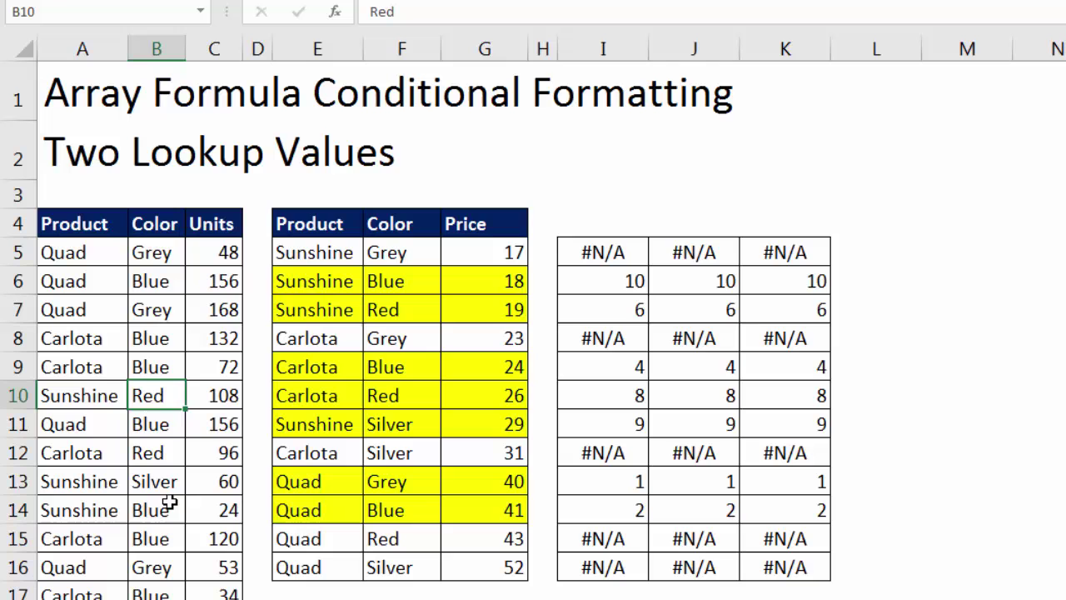
{"action": "type", "text": "Grey"}
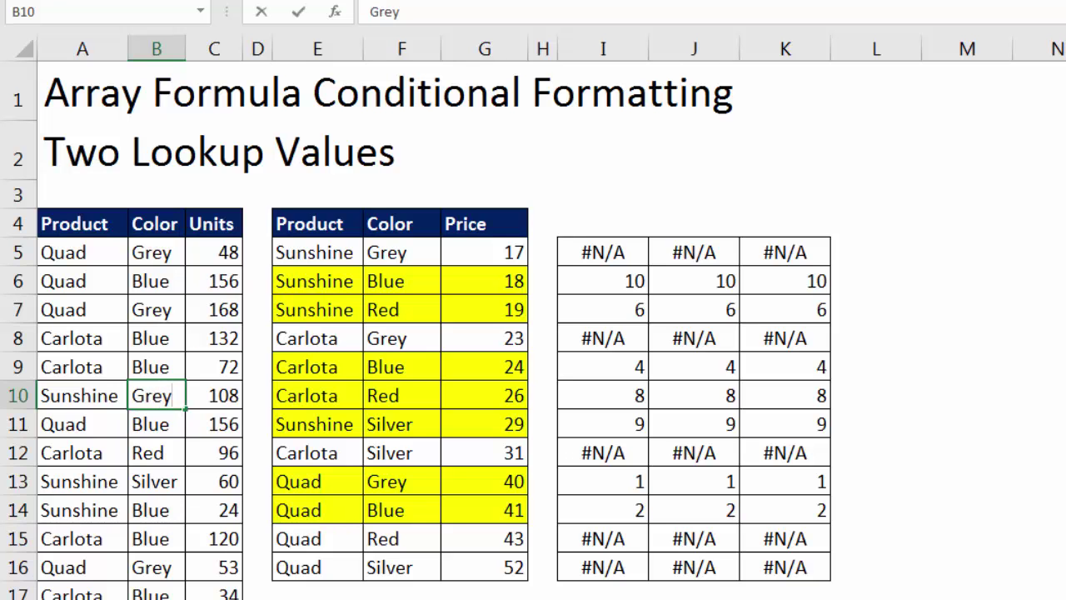
{"action": "key", "text": "Return"}
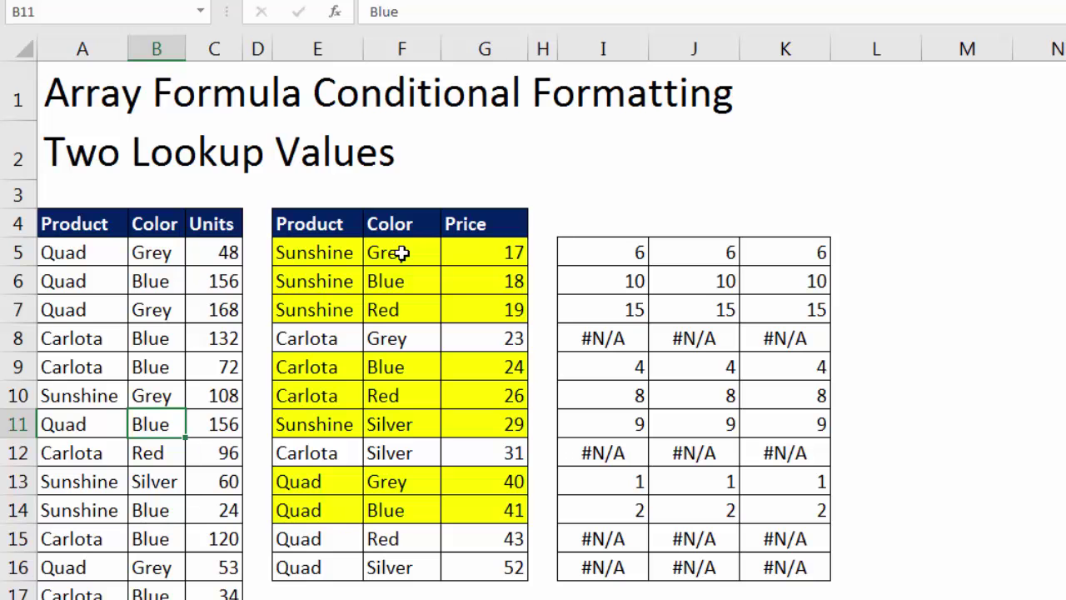
{"action": "key", "text": "ctrl+z"}
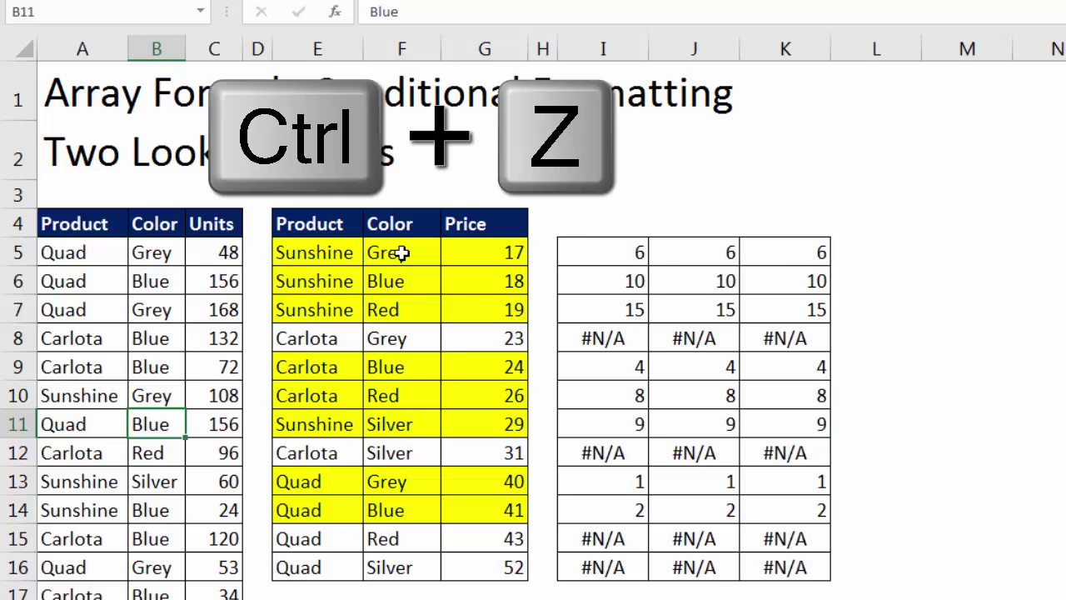
{"action": "key", "text": "ctrl+z"}
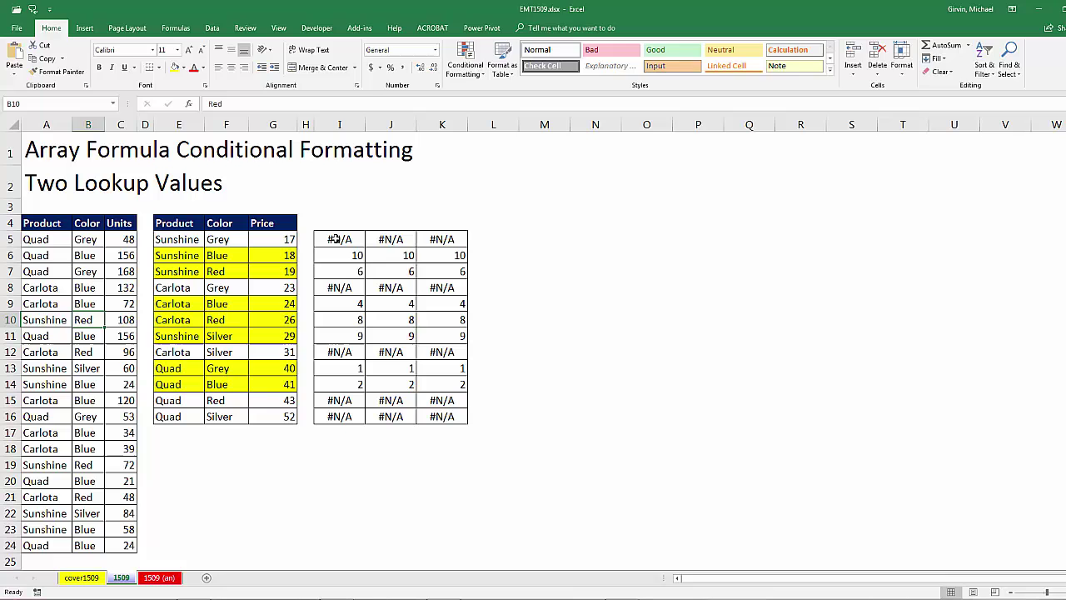
{"action": "double_click", "coordinate": [333, 239]}
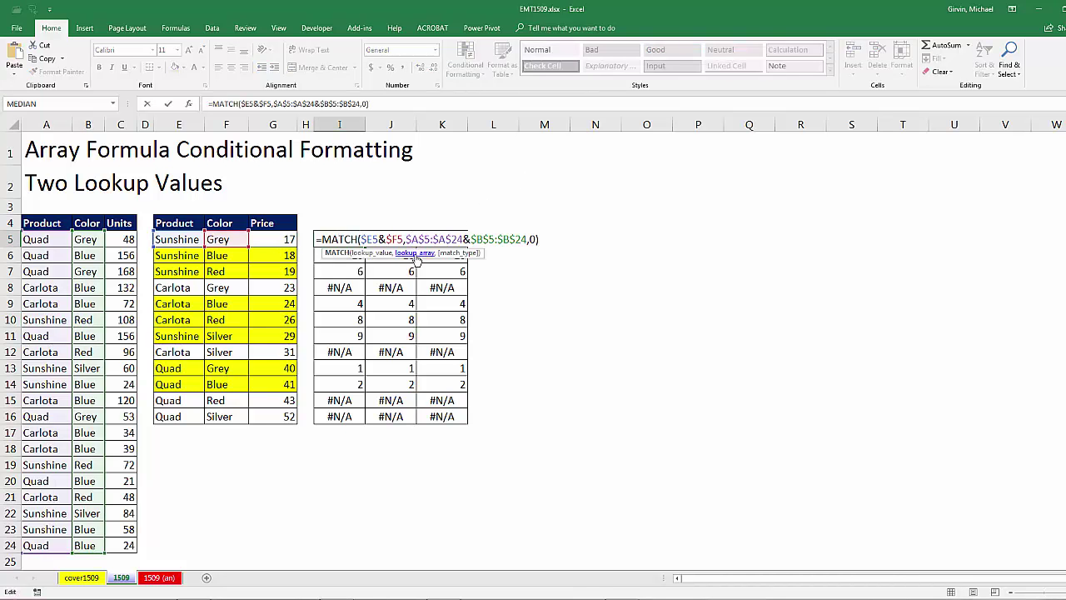
{"action": "left_click_drag", "start_coordinate": [171, 239], "coordinate": [279, 416]}
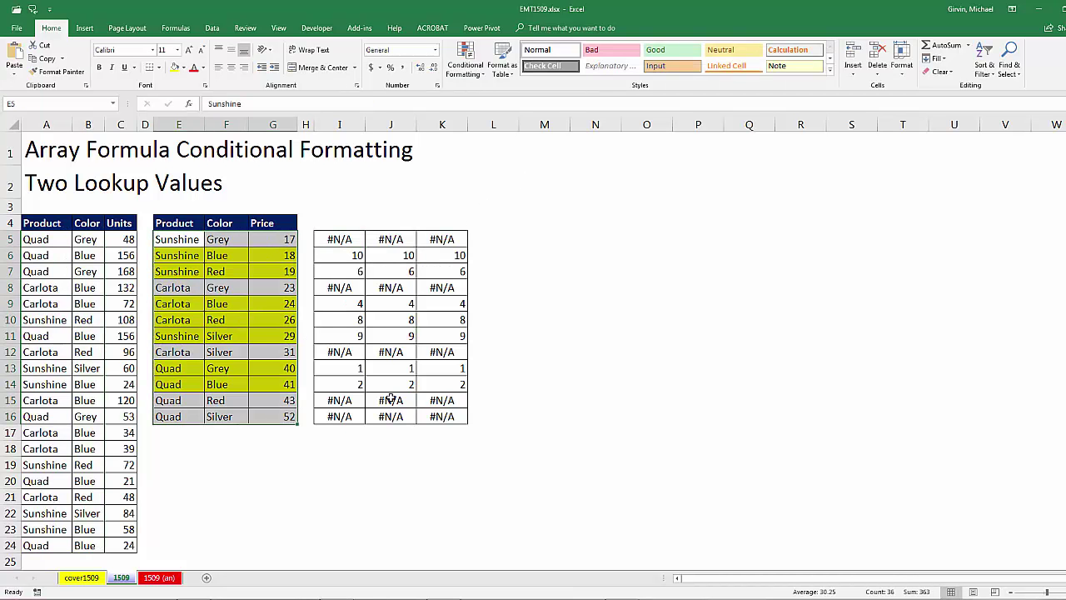